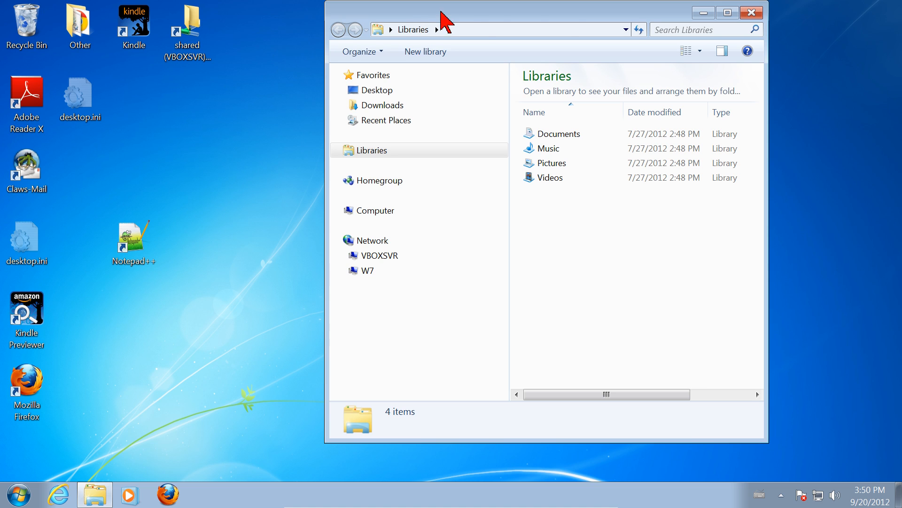
# Close the Libraries window to clear the desktop.
pyautogui.moveTo(538, 16)
pyautogui.mouseDown()
pyautogui.moveTo(564, 59)
pyautogui.moveTo(535, 24)
pyautogui.mouseUp()
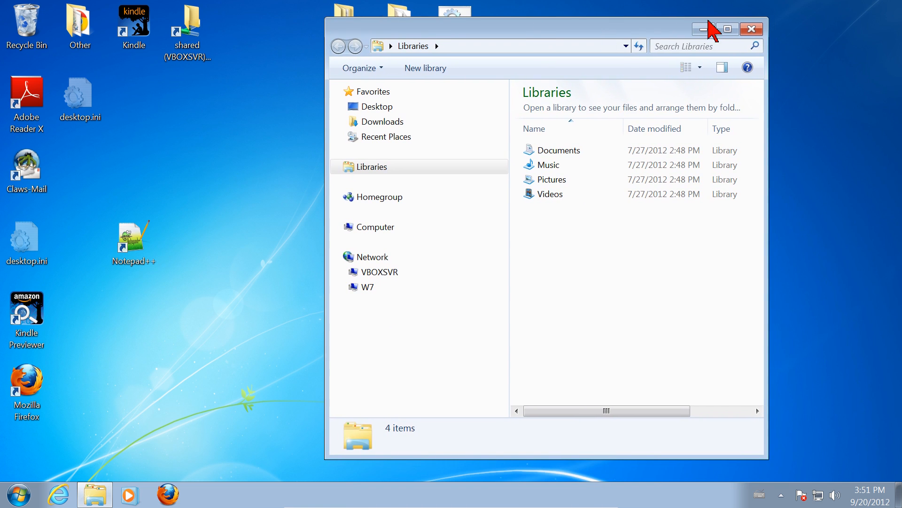
pyautogui.click(751, 28)
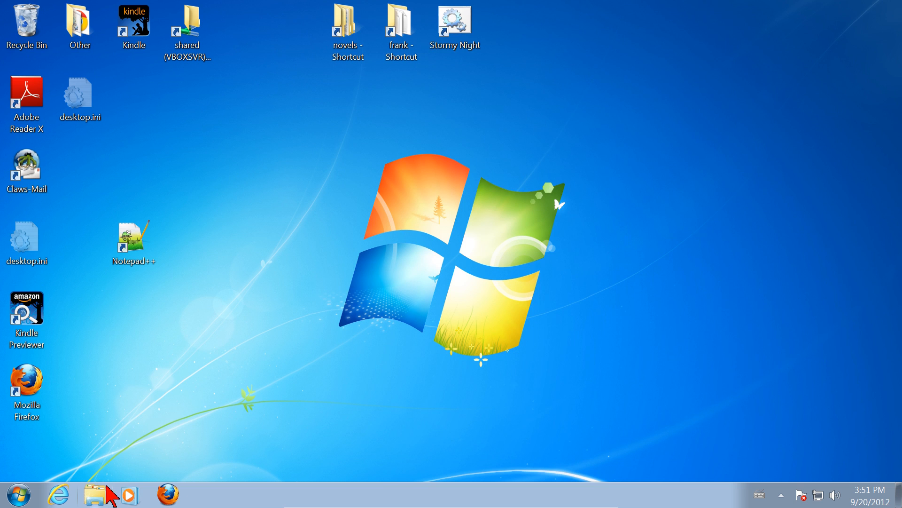
# Launch Firefox and minimize its window.
pyautogui.click(165, 495)
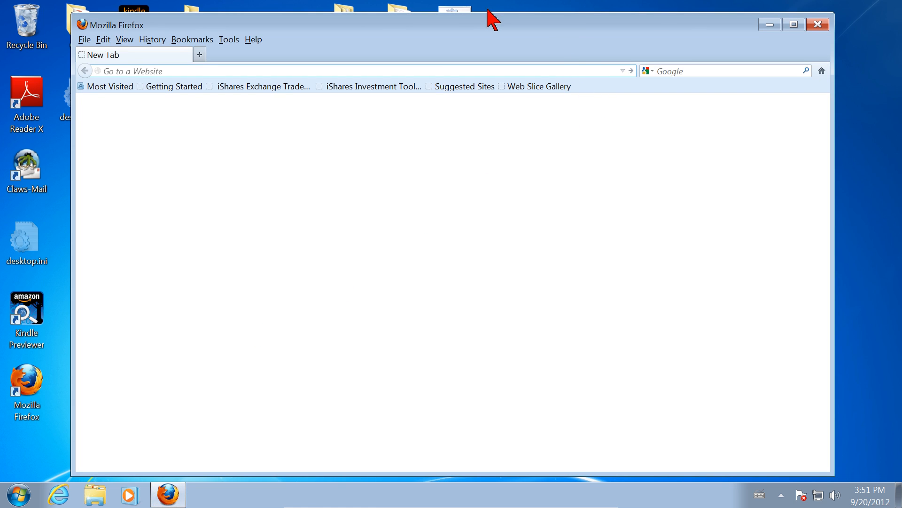
pyautogui.moveTo(587, 55); pyautogui.dragTo(601, 37)
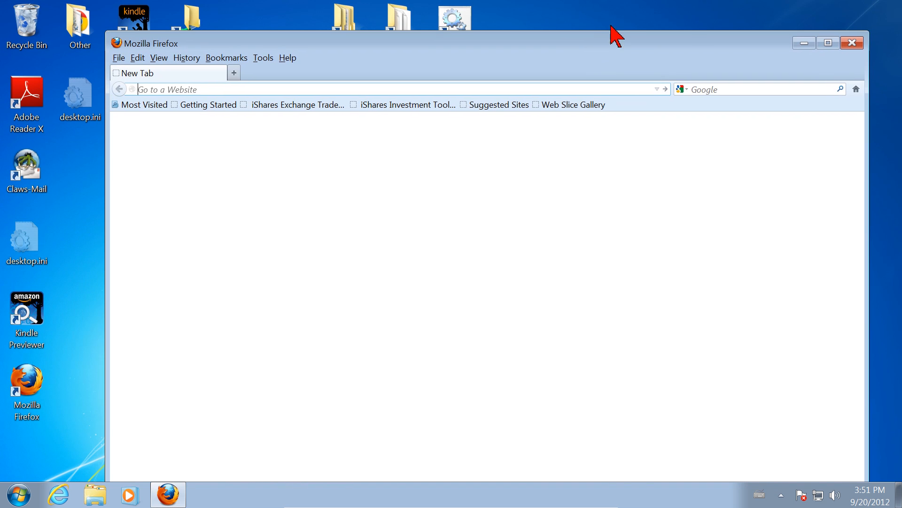
pyautogui.click(802, 43)
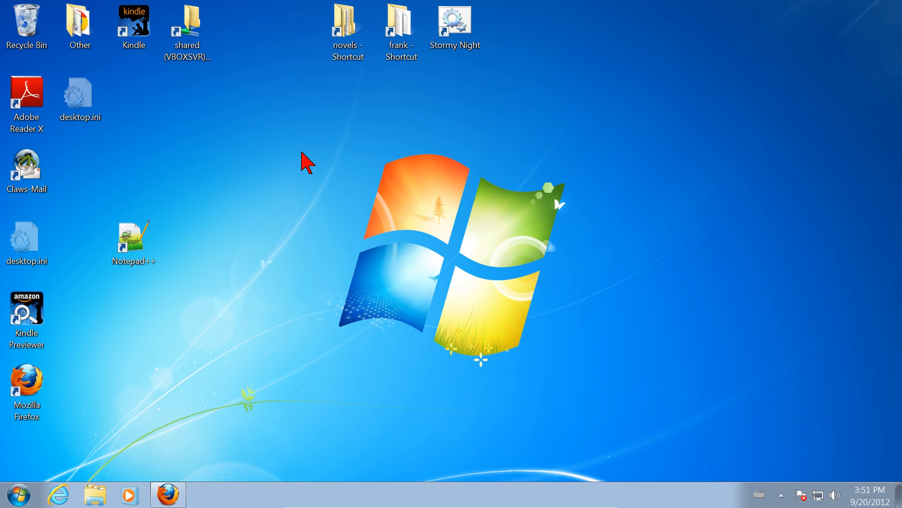
# Create a new folder in the empty area of the desktop, keeping its default name.
pyautogui.rightClick(253, 129)
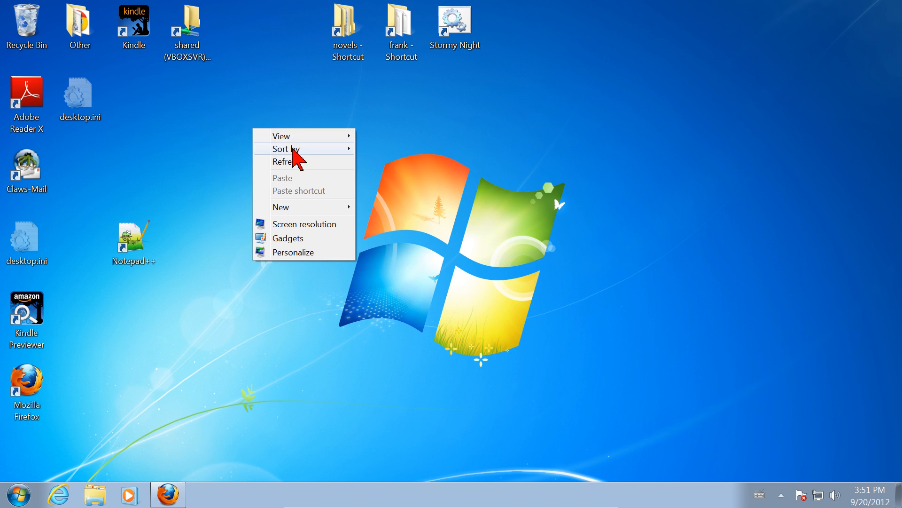
pyautogui.moveTo(292, 208)
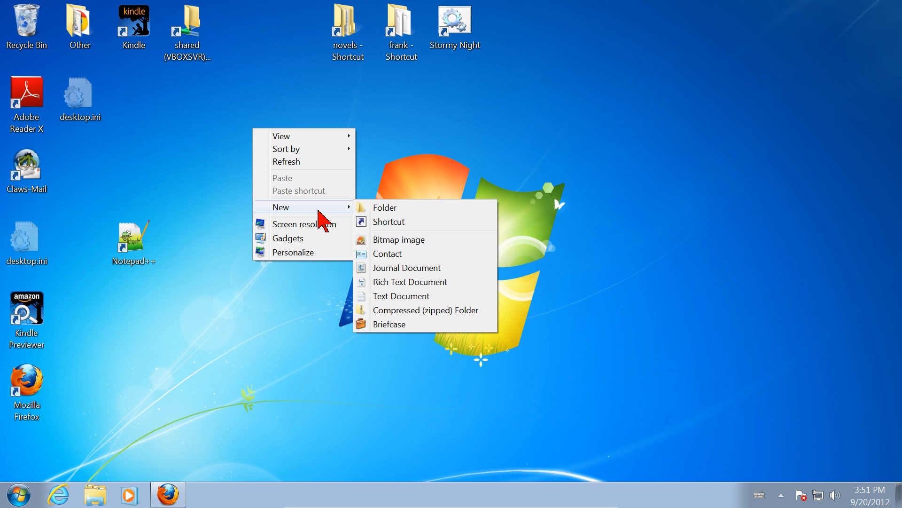
pyautogui.click(412, 206)
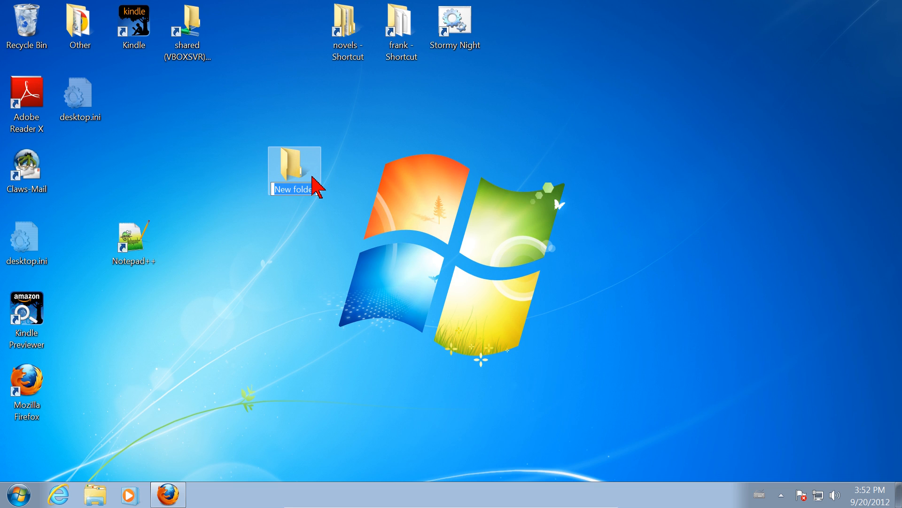
pyautogui.press('Return')
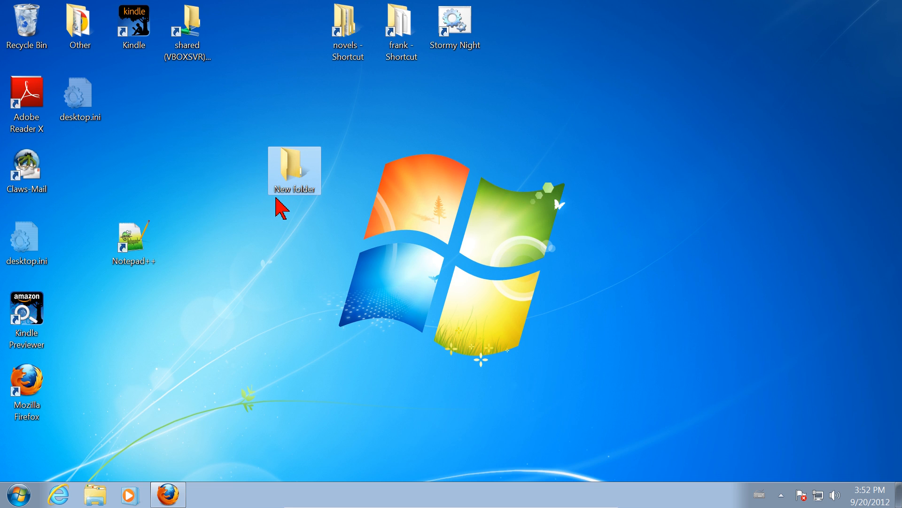
# Rename the new desktop folder to "manuscripts" and open it.
pyautogui.rightClick(292, 157)
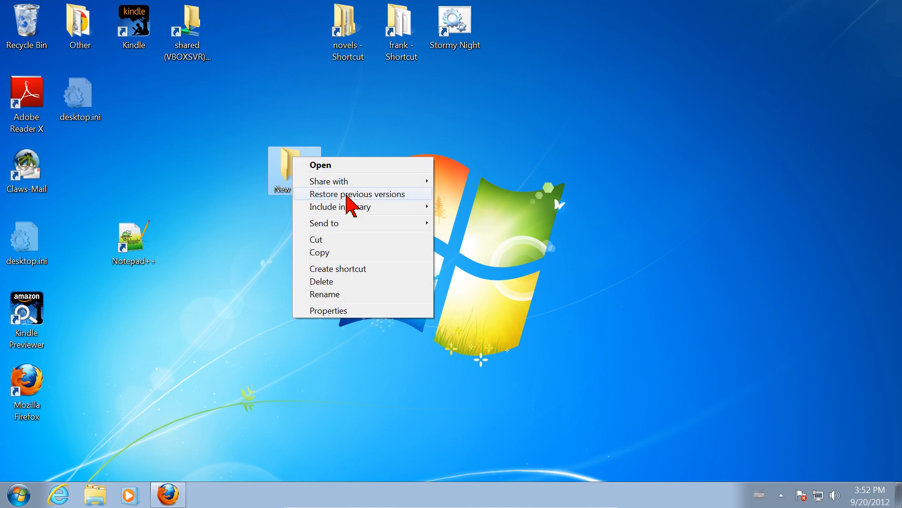
pyautogui.click(319, 294)
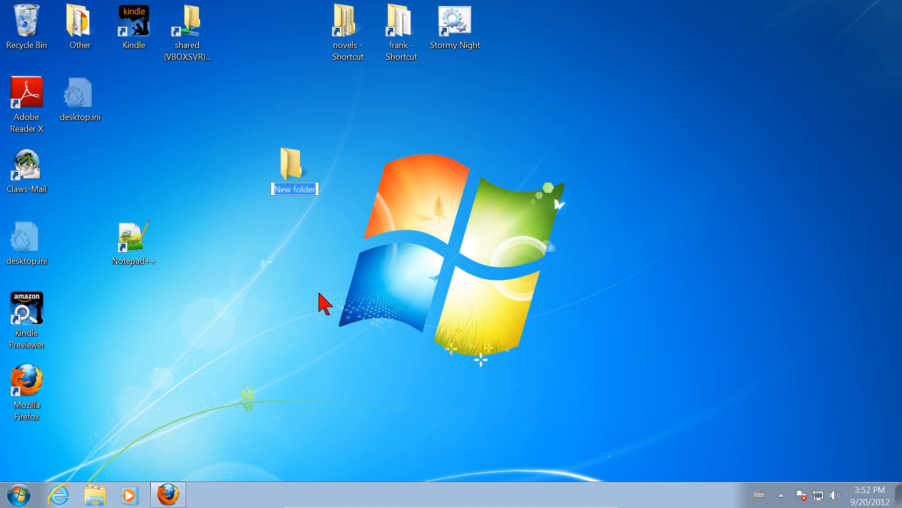
pyautogui.write('m')
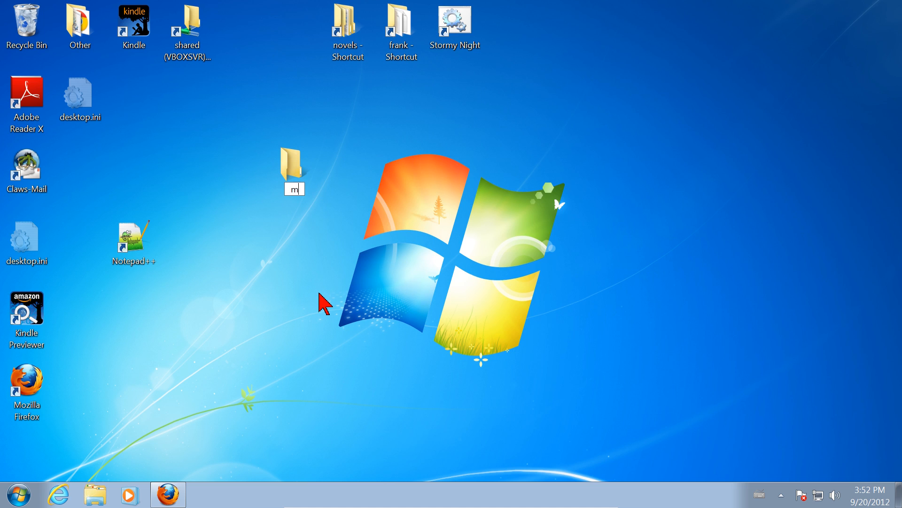
pyautogui.write('anuscripts')
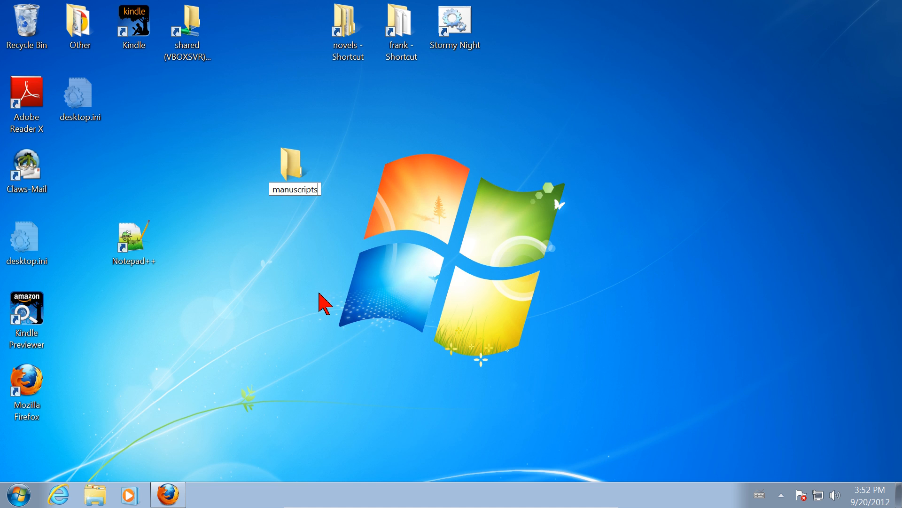
pyautogui.press('Return')
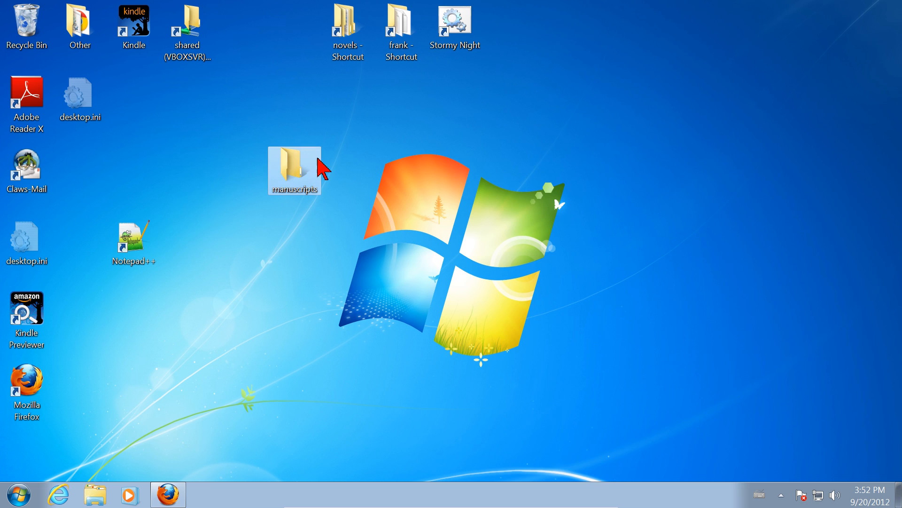
pyautogui.doubleClick(287, 168)
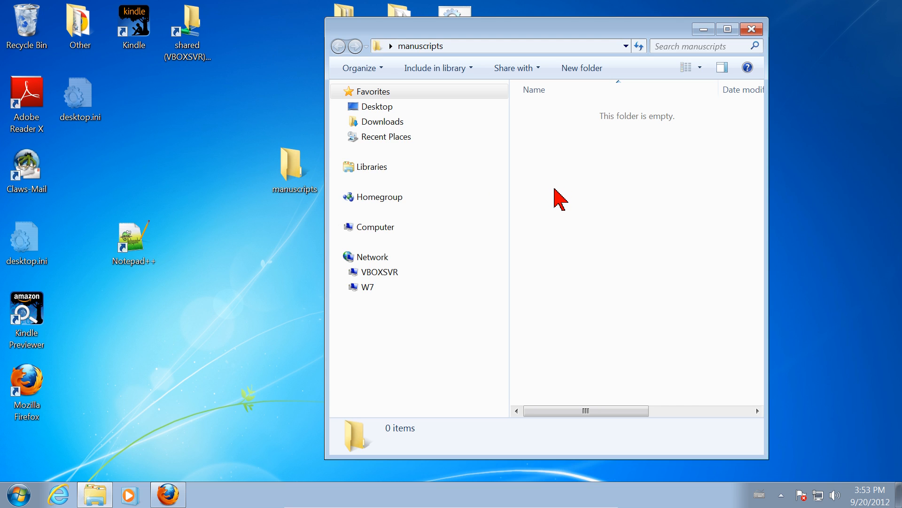
# Search the installed programs for "notepad", launch Notepad and reposition its window slightly over the manuscripts folder window.
pyautogui.click(19, 495)
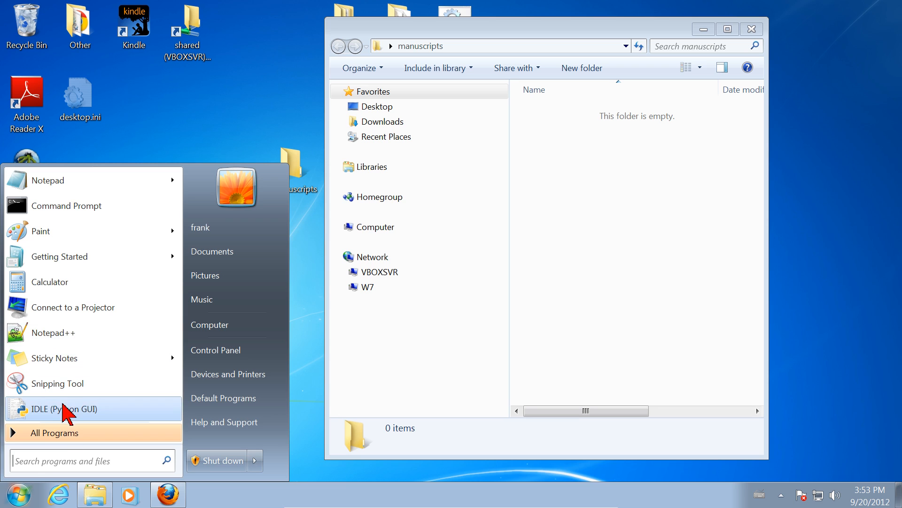
pyautogui.click(38, 460)
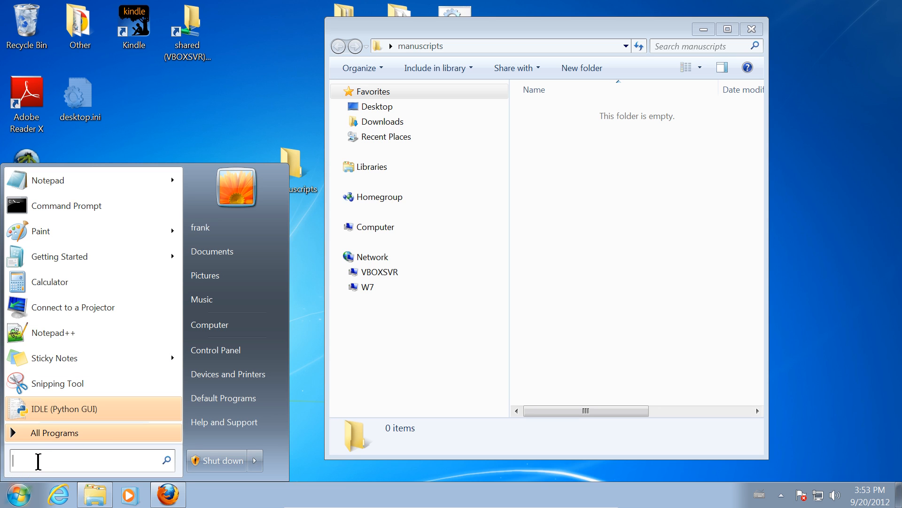
pyautogui.write('no')
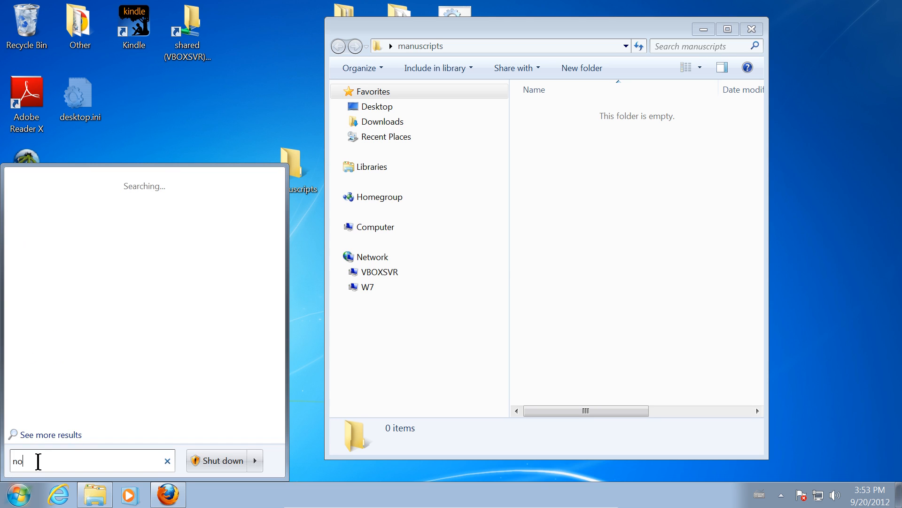
pyautogui.write('tepad')
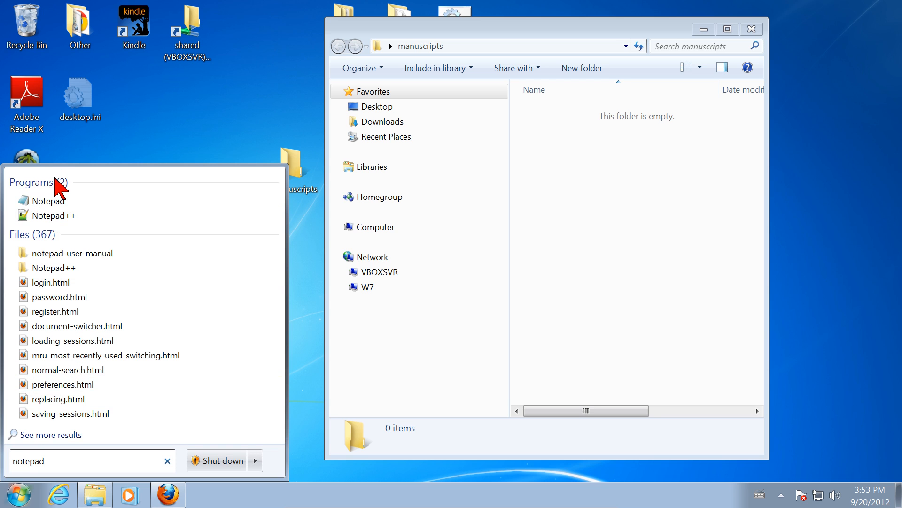
pyautogui.click(48, 201)
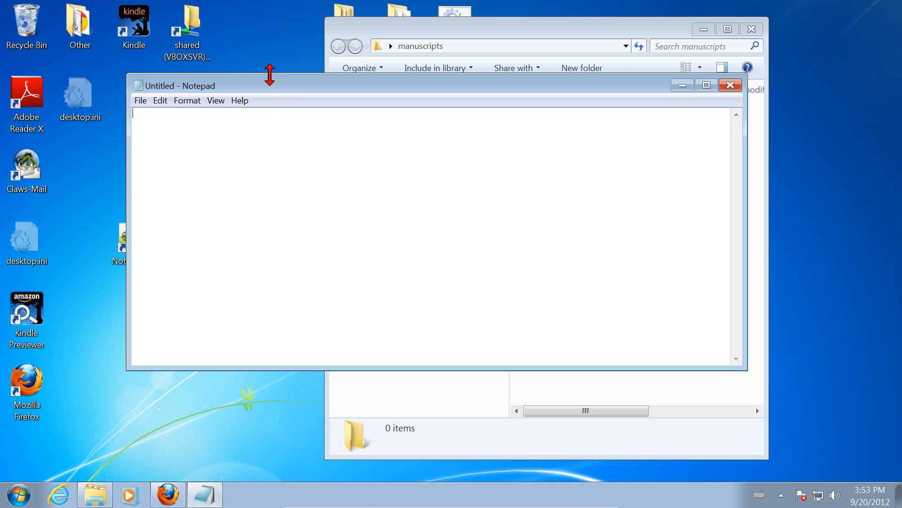
pyautogui.moveTo(266, 80); pyautogui.dragTo(223, 84)
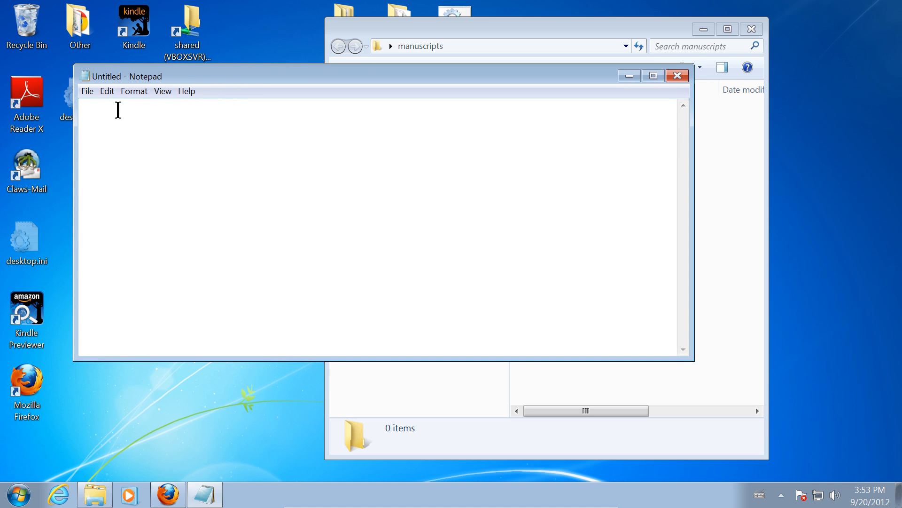
# Start a new document with an "<author>" line giving the author's name in last name, first name order.
pyautogui.click(87, 92)
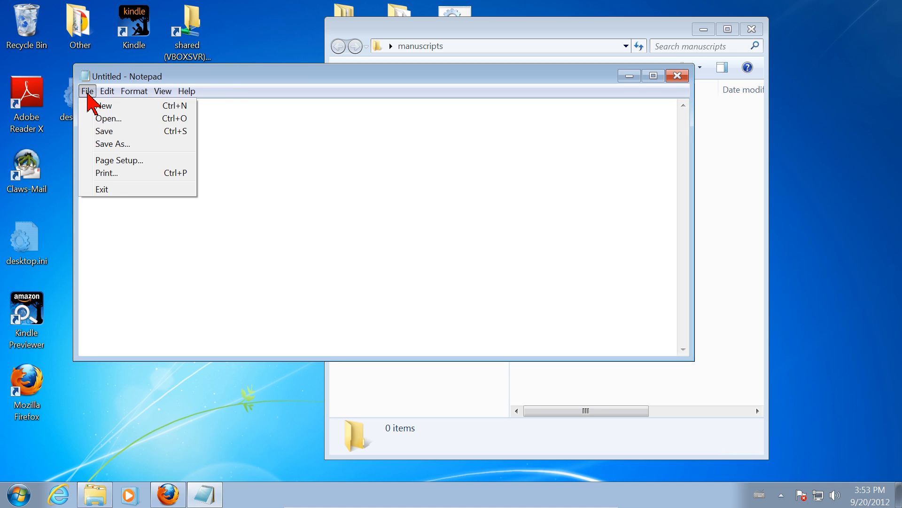
pyautogui.click(98, 104)
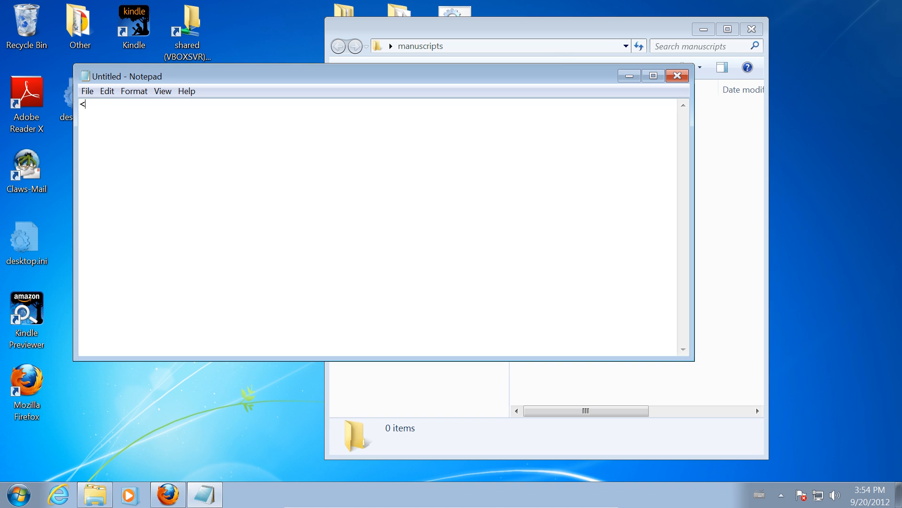
pyautogui.write('author> Frank Sergeant')
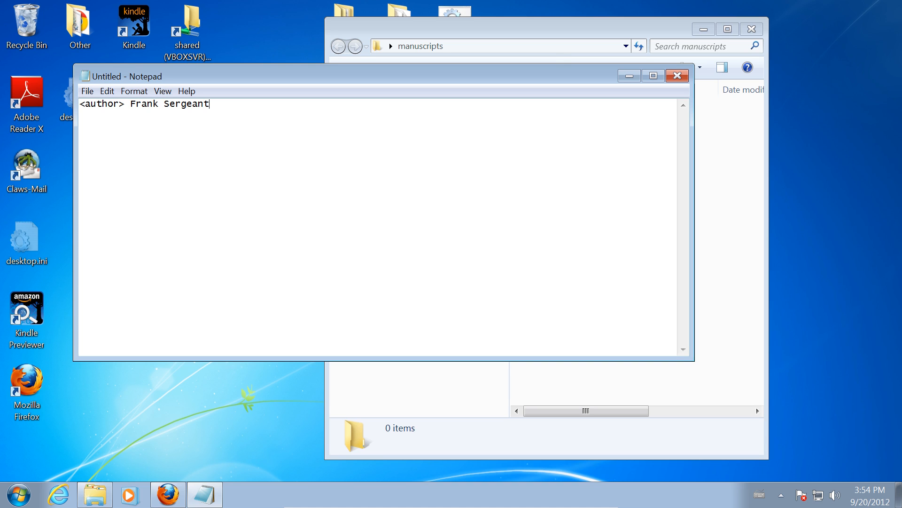
pyautogui.write(', Frank')
pyautogui.press('BackSpace')
pyautogui.press('BackSpace')
pyautogui.press('BackSpace')
pyautogui.press('BackSpace')
pyautogui.press('BackSpace')
pyautogui.press('BackSpace')
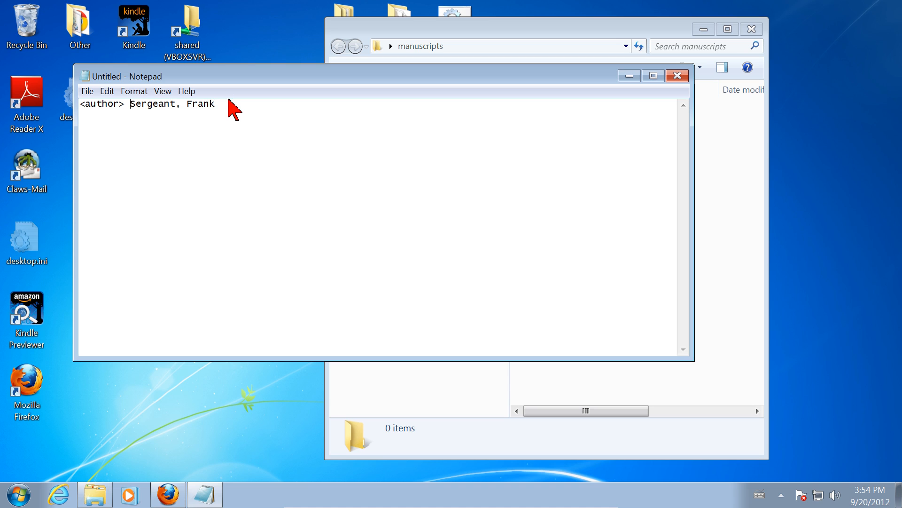
# Add the line "<title> Stormy Night" and, after two blank lines, the heading "* Stormy Night".
pyautogui.press('Return')
pyautogui.write('<title>  Stormy Night')
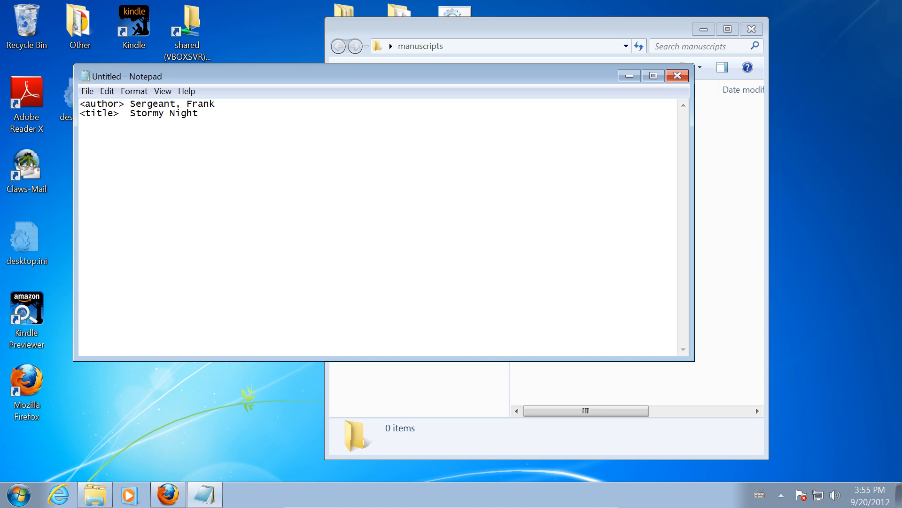
pyautogui.press('Return')
pyautogui.press('Return')
pyautogui.press('Return')
pyautogui.write('*')
pyautogui.write('STorm')
pyautogui.press('BackSpace')
pyautogui.press('BackSpace')
pyautogui.press('BackSpace')
pyautogui.press('BackSpace')
pyautogui.write('tormy Night')
# Write "A Wild Night's Adventure" under the Stormy Night heading, and add a "* Copyright" section containing "copyright".
pyautogui.press('Return')
pyautogui.press('Return')
pyautogui.write('A Wild Nigh')
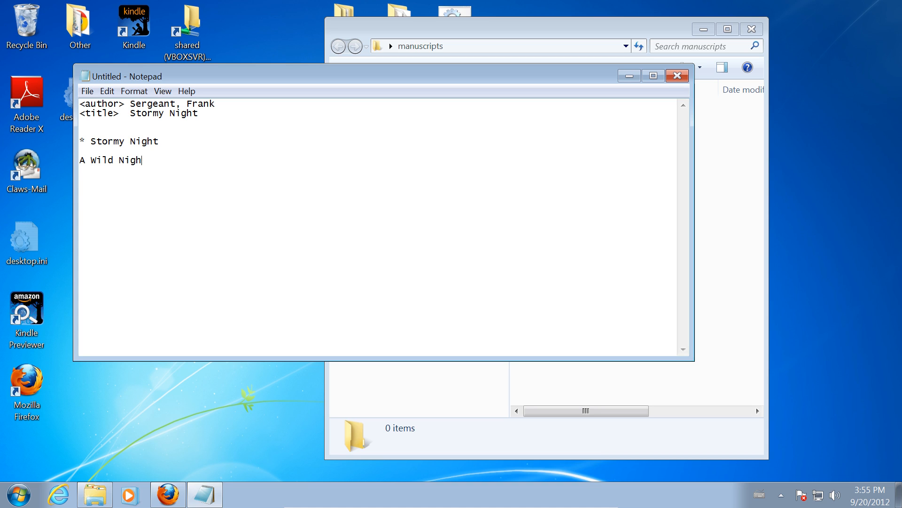
pyautogui.write("t's Adventure")
pyautogui.press('Return')
pyautogui.press('Return')
pyautogui.write('* Copyright')
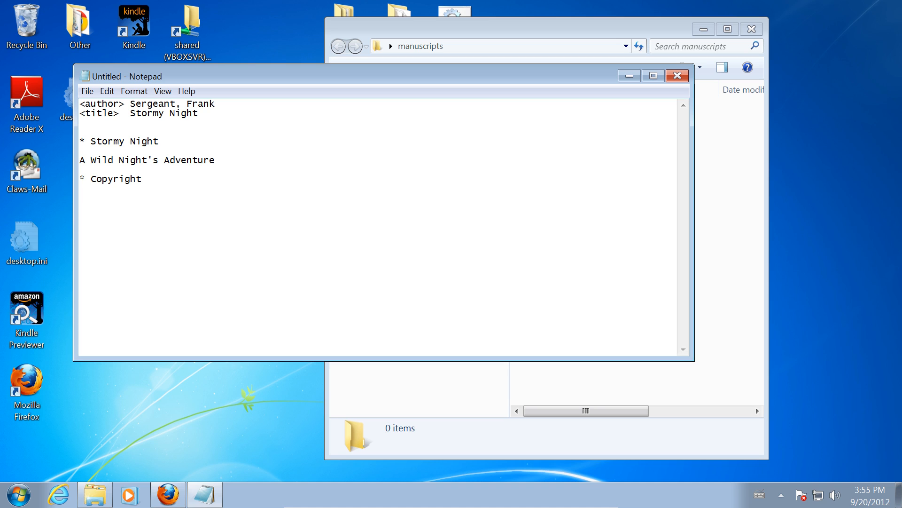
pyautogui.write('copyright')
# Add the heading "* Chapter One" with the text "It was a dark and ..." beneath it.
pyautogui.press('Return')
pyautogui.press('Return')
pyautogui.write('*')
pyautogui.write('Chapter On')
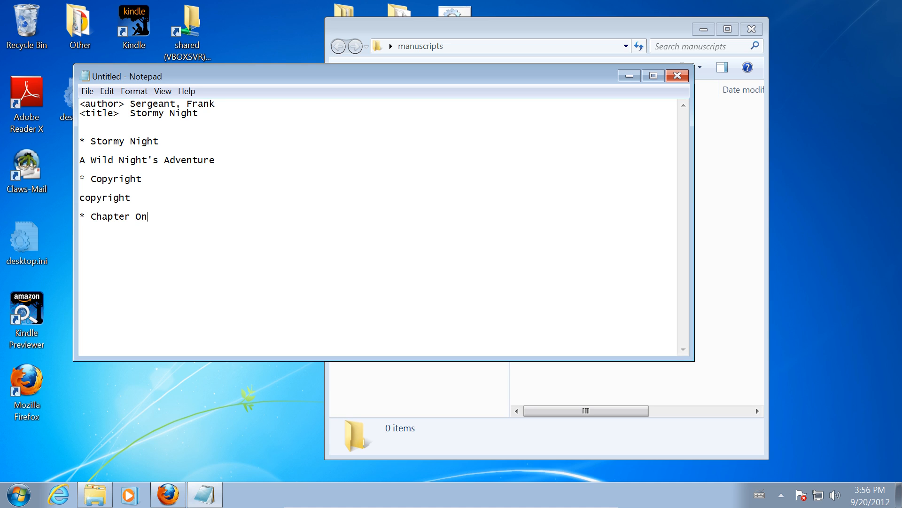
pyautogui.write('eA')
pyautogui.press('BackSpace')
pyautogui.write('It was a dark and ...')
# Add the heading "* Chapter Two" with the text "Along came a spider." beneath it.
pyautogui.press('Return')
pyautogui.write('* Chapt')
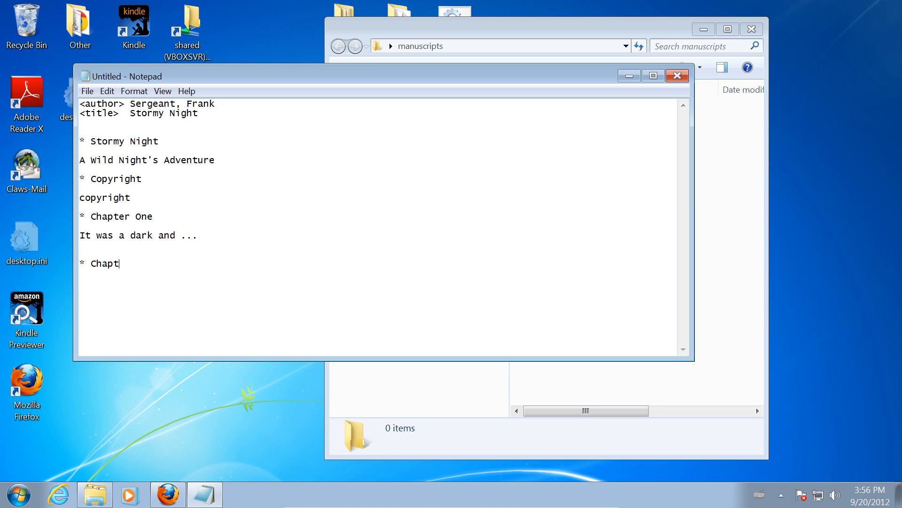
pyautogui.write('er Two')
pyautogui.press('Return')
pyautogui.write('Along came a spider.')
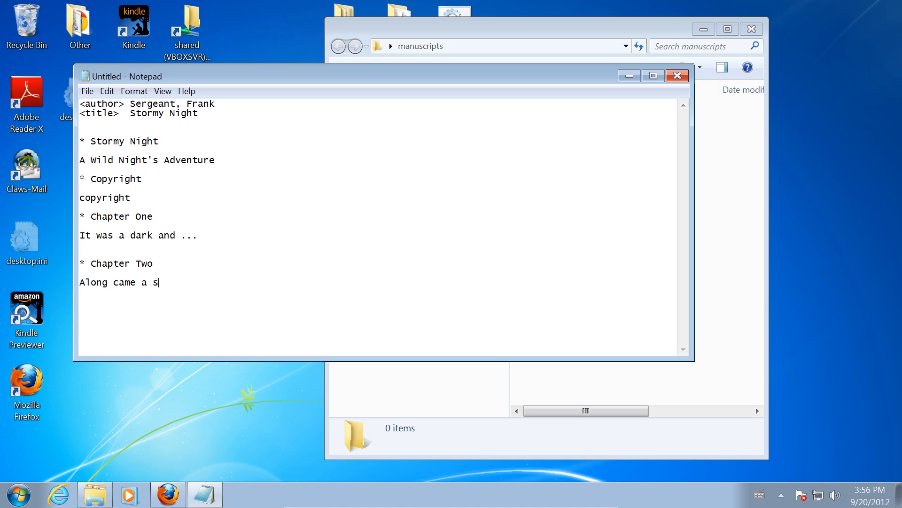
# Add the headings "* Chapter Three" and "* Author's Page" at the end, separated by a blank line.
pyautogui.press('Return')
pyautogui.press('Return')
pyautogui.write('* Chapter Three')
pyautogui.press('Return')
pyautogui.press('Return')
pyautogui.write('* Ath')
pyautogui.press('BackSpace')
pyautogui.press('BackSpace')
pyautogui.write('uthour')
pyautogui.press('BackSpace')
pyautogui.press('BackSpace')
pyautogui.write("r'")
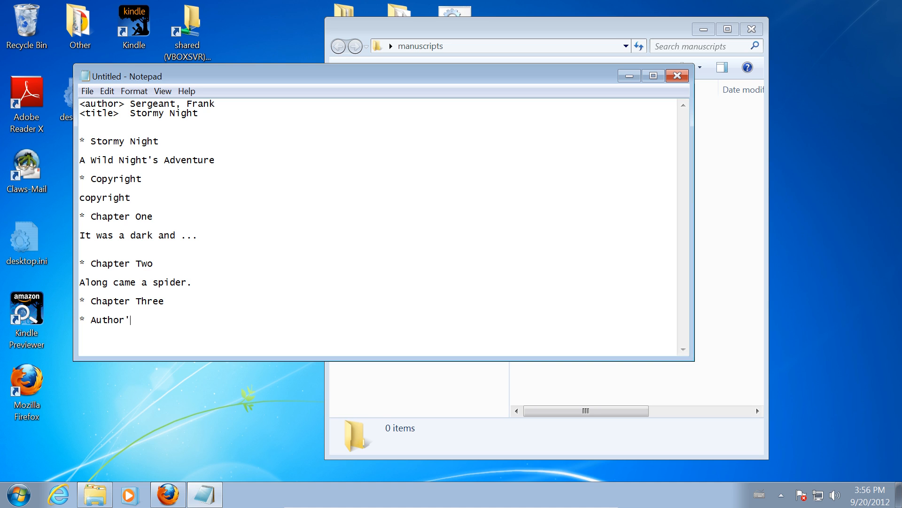
pyautogui.write('s Page')
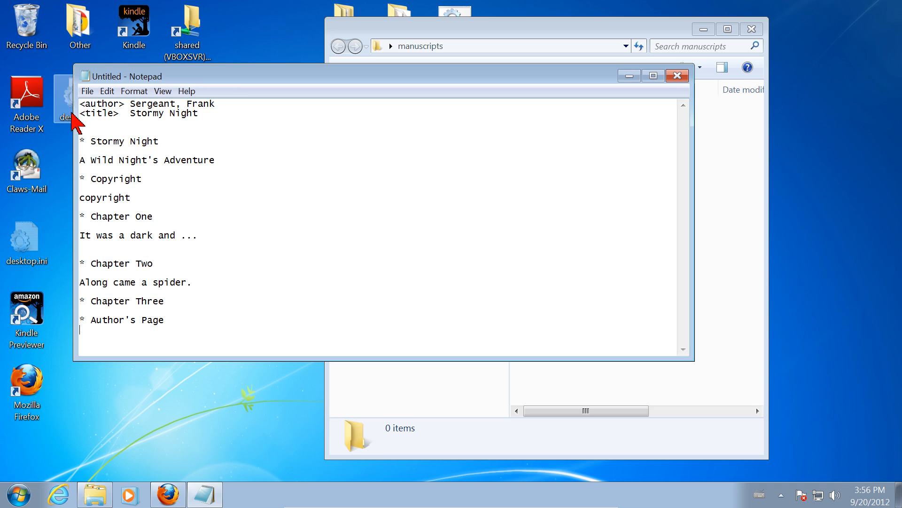
# Save the manuscript as stormynight.txt in the manuscripts folder on the desktop.
pyautogui.click(88, 91)
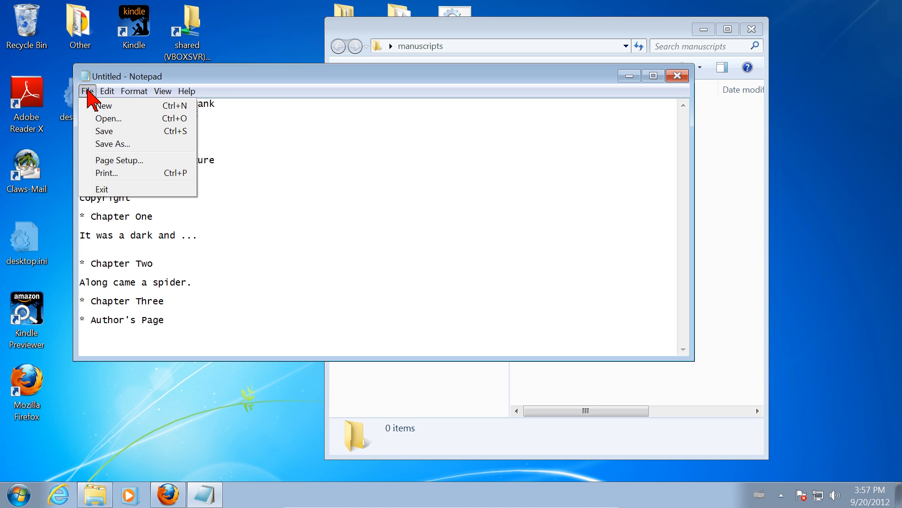
pyautogui.click(100, 132)
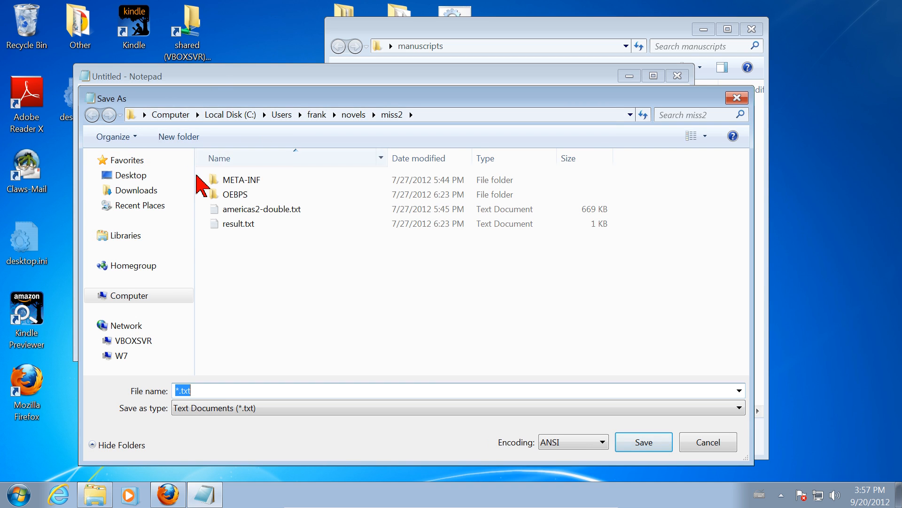
pyautogui.click(119, 174)
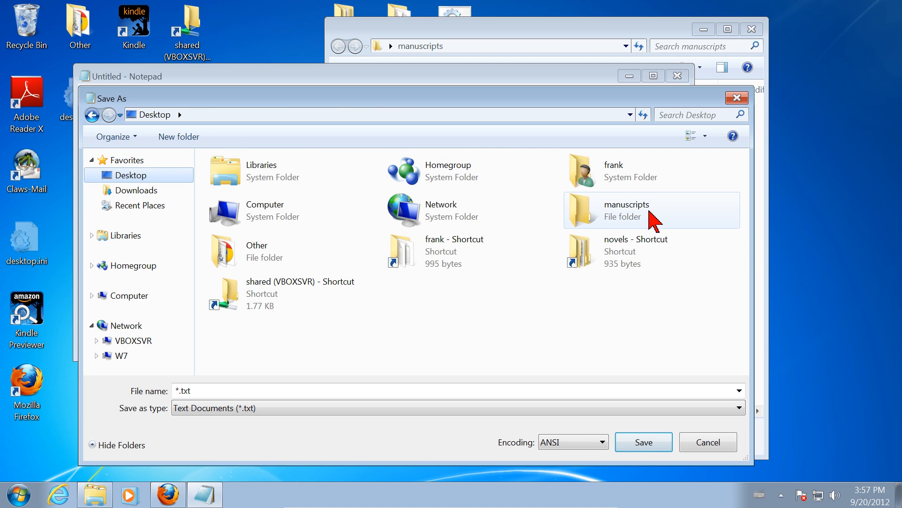
pyautogui.doubleClick(586, 217)
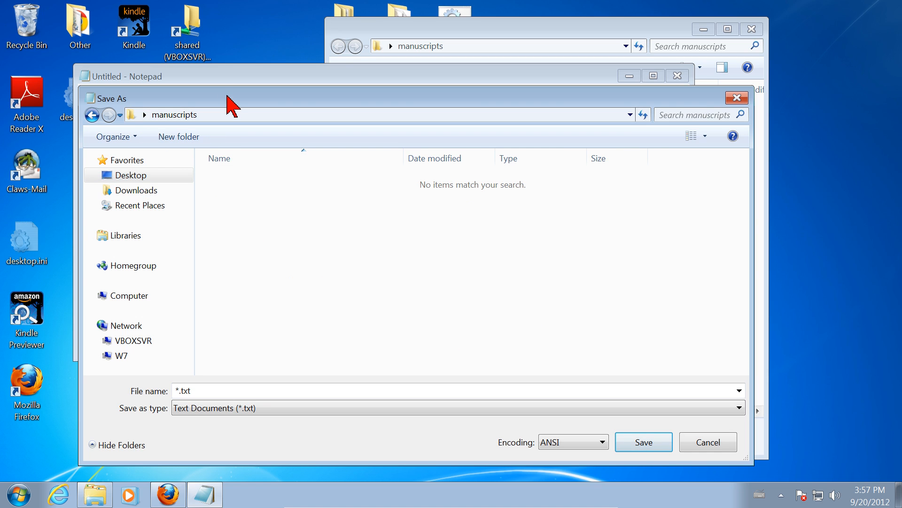
pyautogui.moveTo(227, 97); pyautogui.dragTo(326, 54)
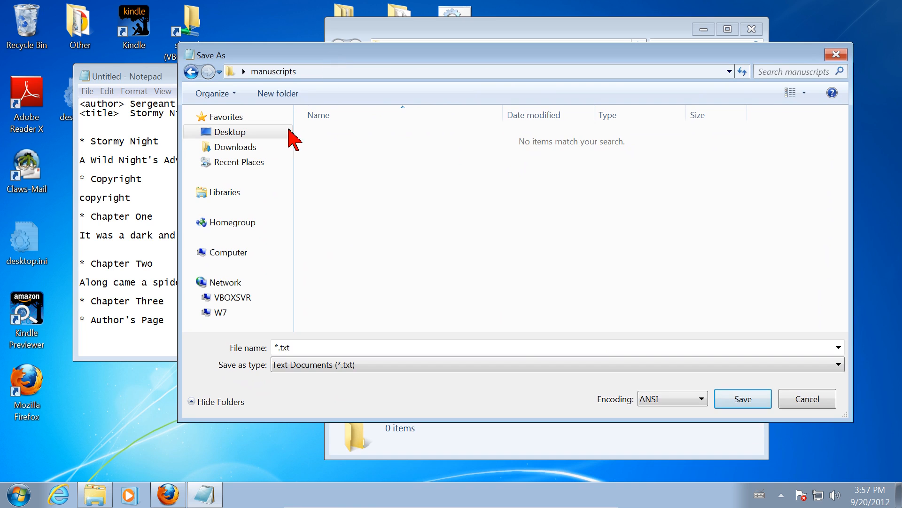
pyautogui.doubleClick(275, 348)
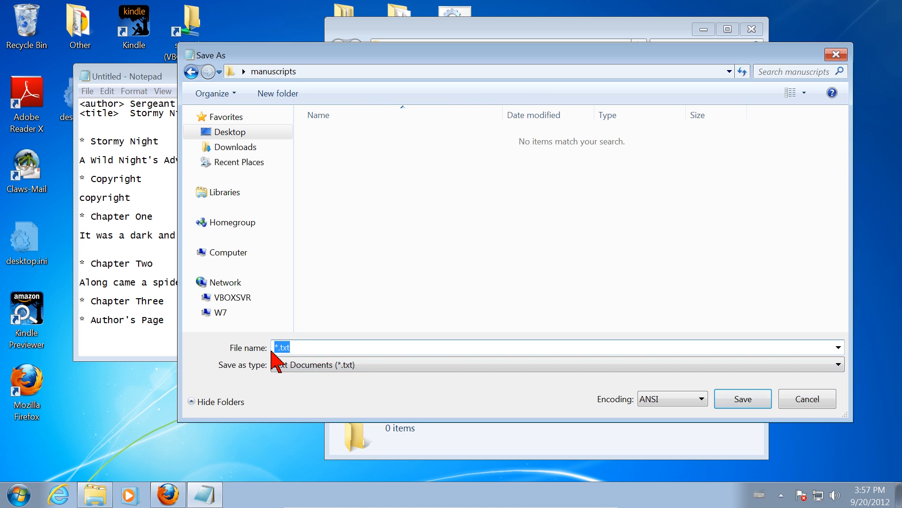
pyautogui.click(277, 349)
pyautogui.write('stormynight')
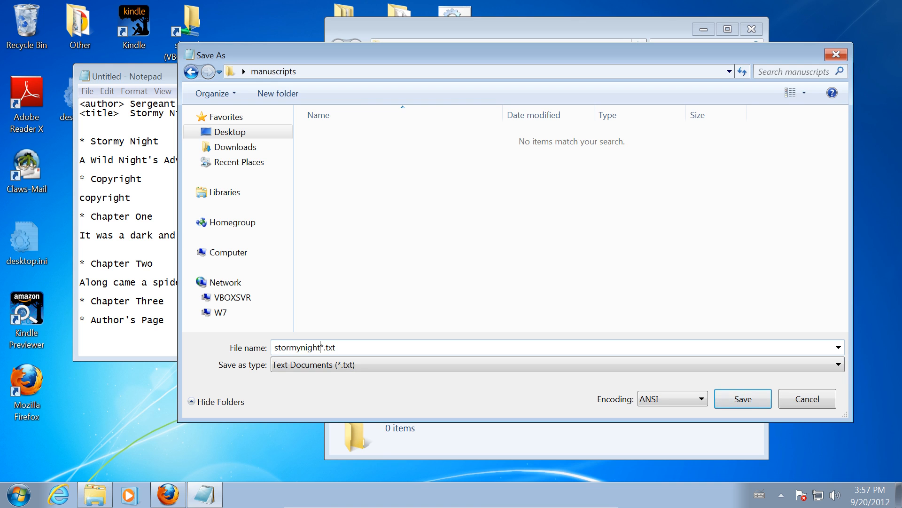
pyautogui.press('Delete')
pyautogui.click(743, 398)
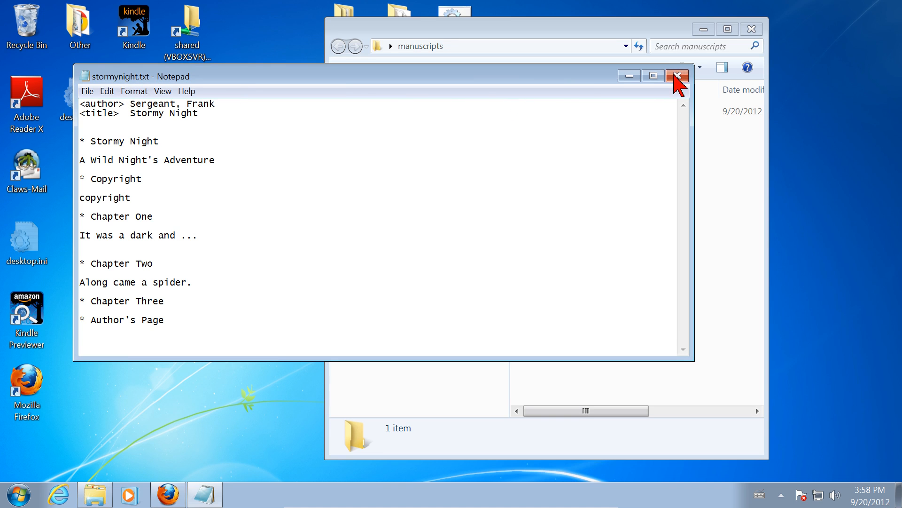
# Close the saved manuscript, reposition the manuscripts folder window and close it to return to the desktop.
pyautogui.click(678, 77)
pyautogui.moveTo(530, 33); pyautogui.dragTo(365, 5)
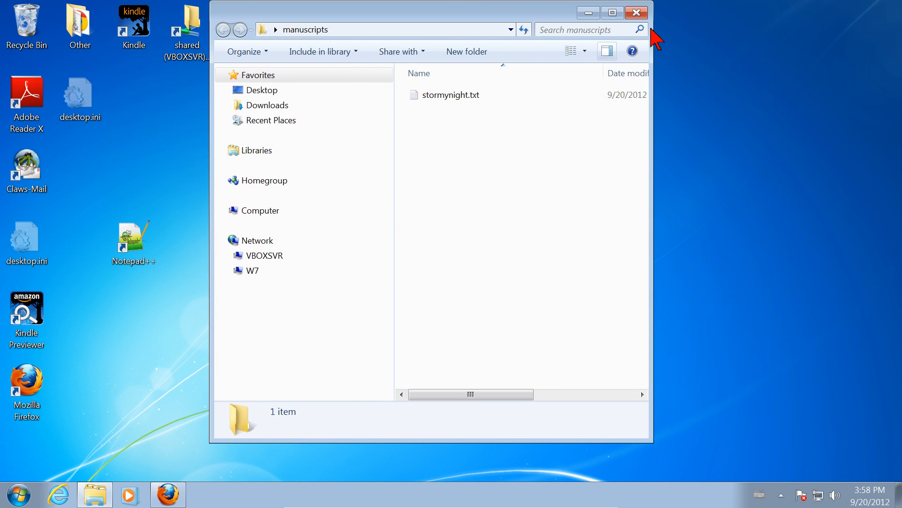
pyautogui.moveTo(489, 23); pyautogui.dragTo(494, 28)
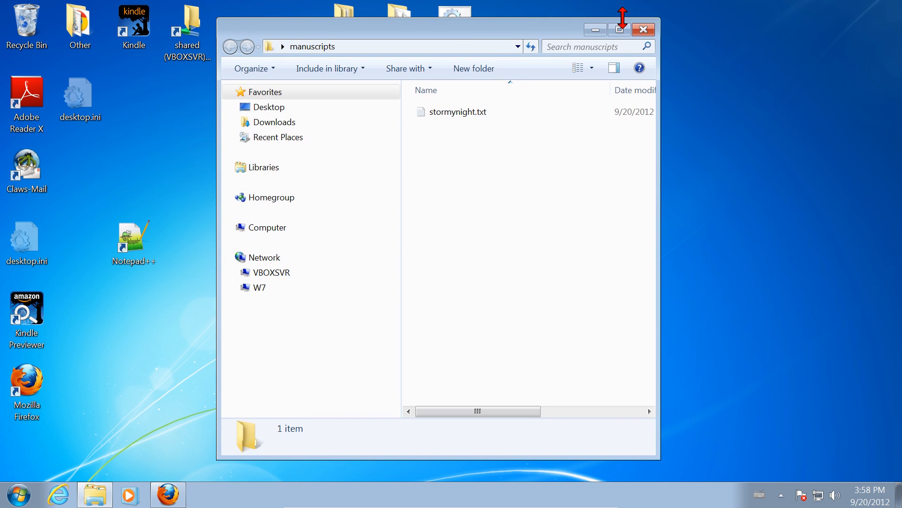
pyautogui.click(645, 31)
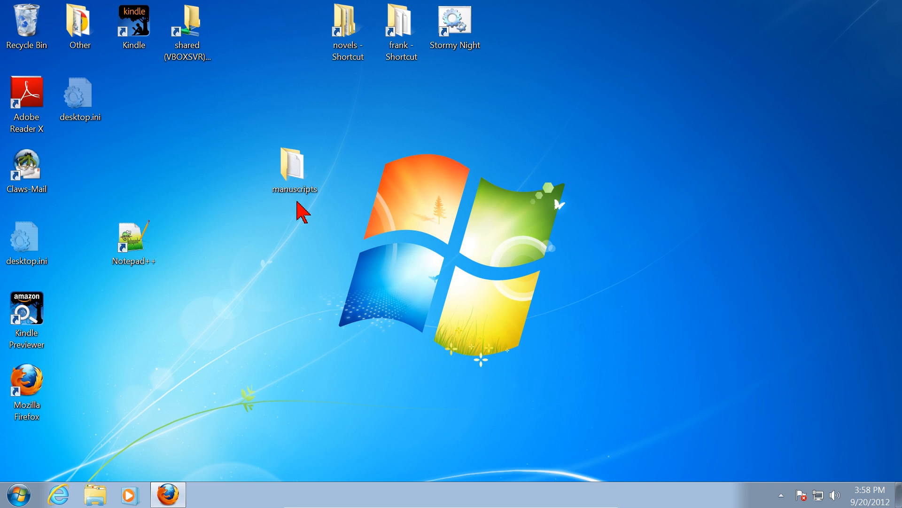
# Reopen the manuscripts folder from the desktop, open stormynight.txt to check its contents, and close the file.
pyautogui.doubleClick(289, 172)
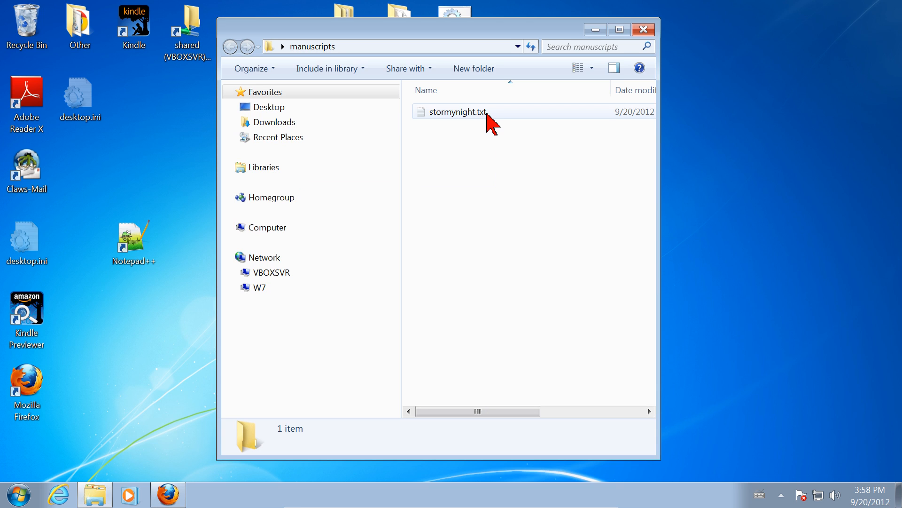
pyautogui.rightClick(485, 108)
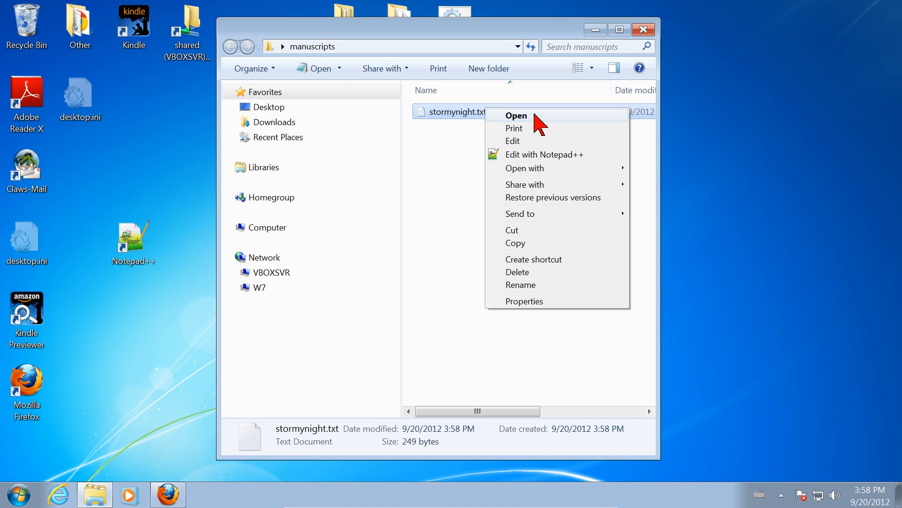
pyautogui.click(527, 114)
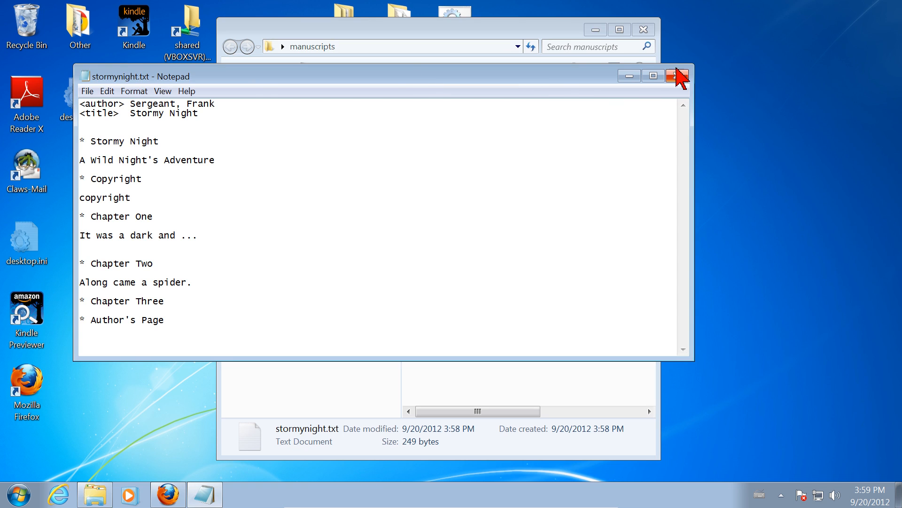
pyautogui.click(677, 76)
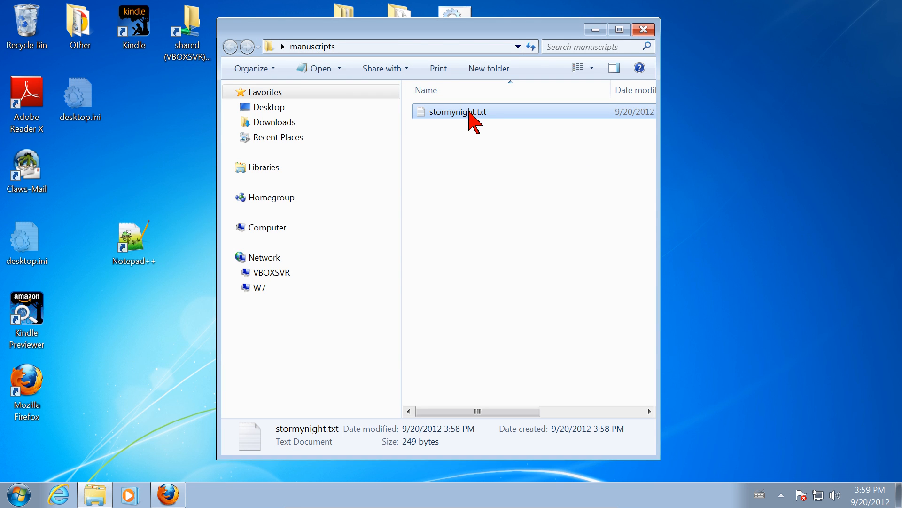
# Open stormynight.txt with the Edit command to view it in Notepad, and close it again.
pyautogui.rightClick(470, 113)
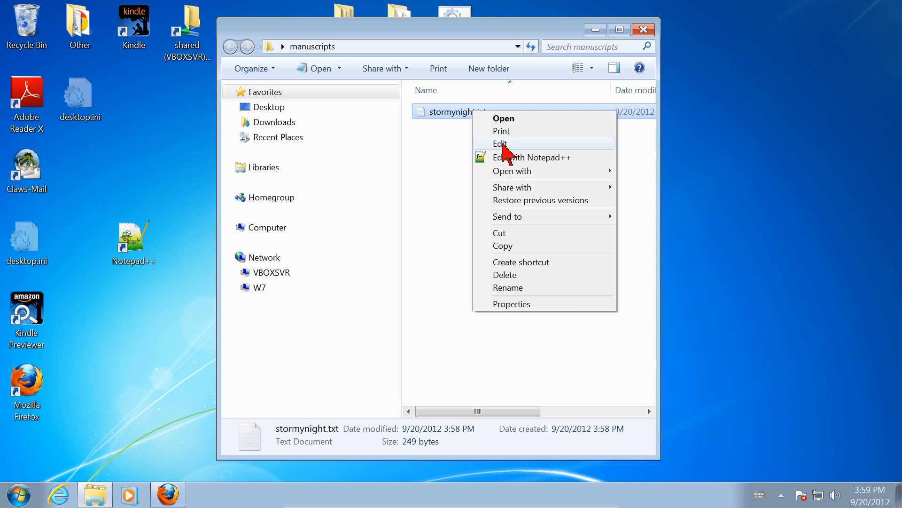
pyautogui.click(503, 150)
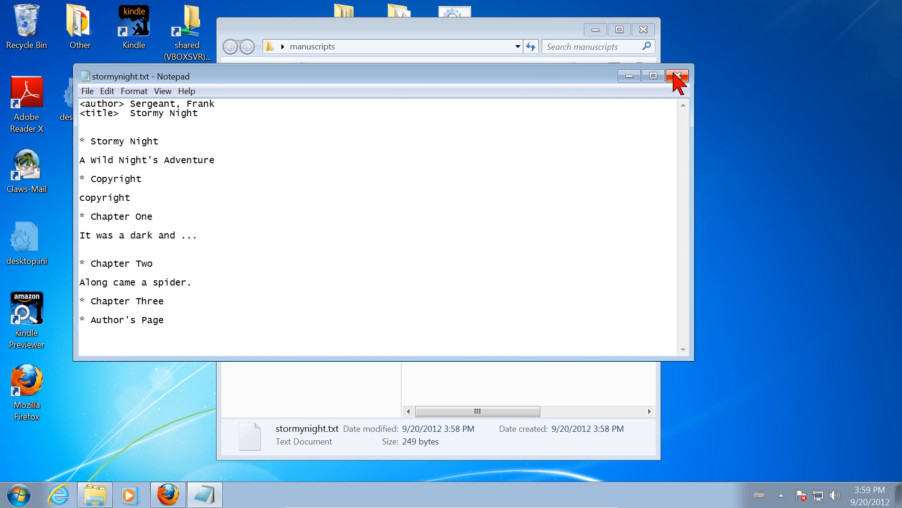
pyautogui.click(677, 76)
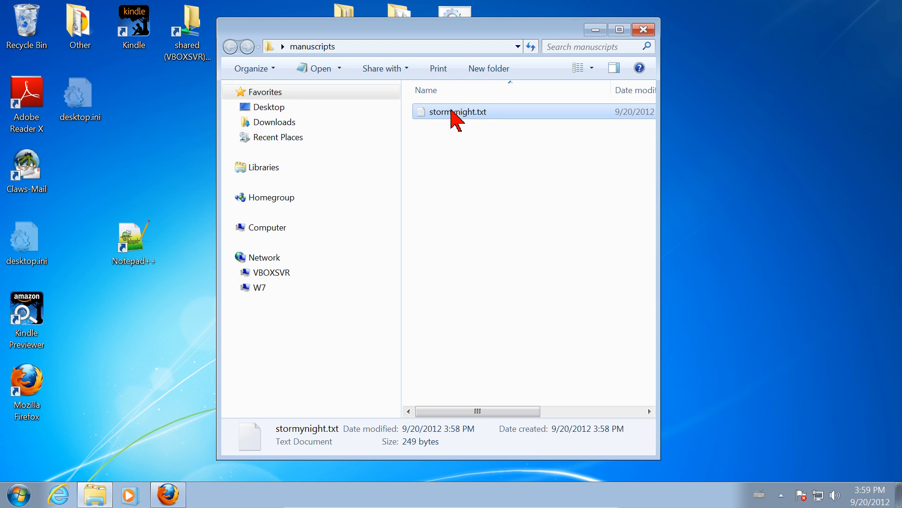
# Look at which other programs are offered for opening stormynight.txt, without choosing one.
pyautogui.rightClick(455, 120)
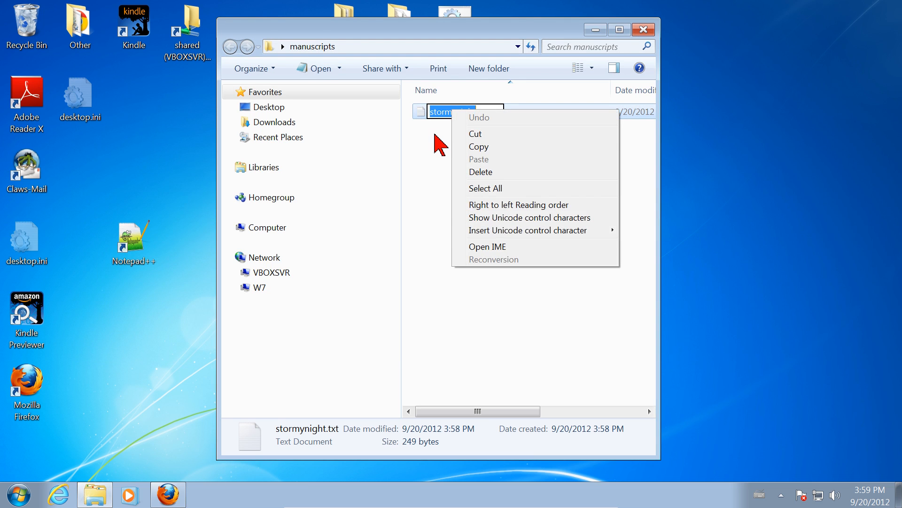
pyautogui.click(444, 143)
pyautogui.click(501, 113)
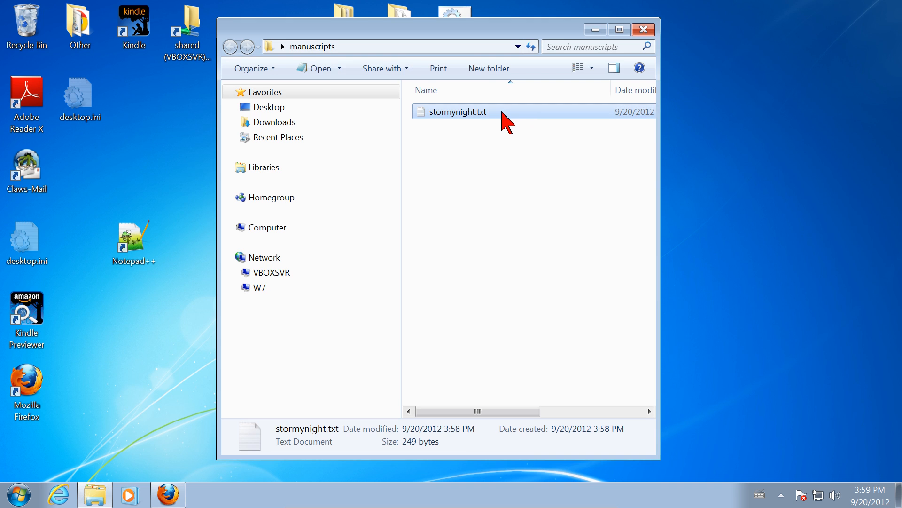
pyautogui.rightClick(502, 113)
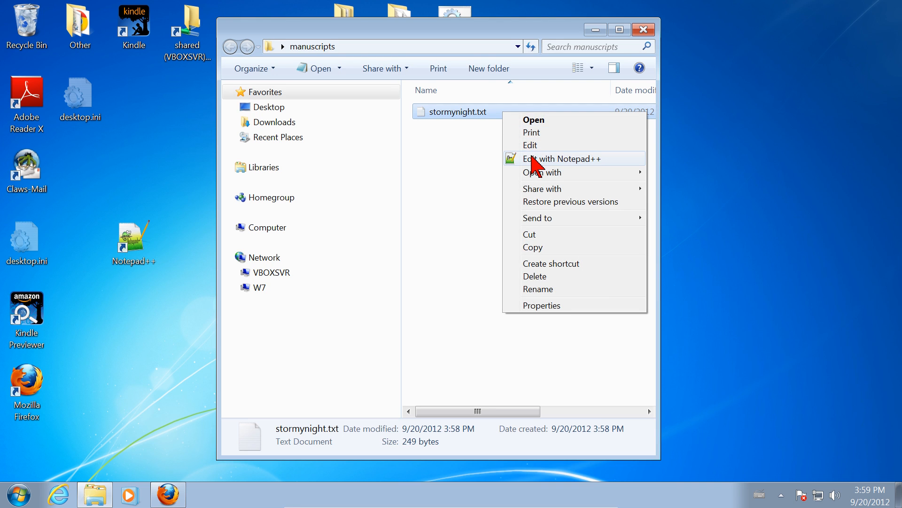
pyautogui.moveTo(531, 174)
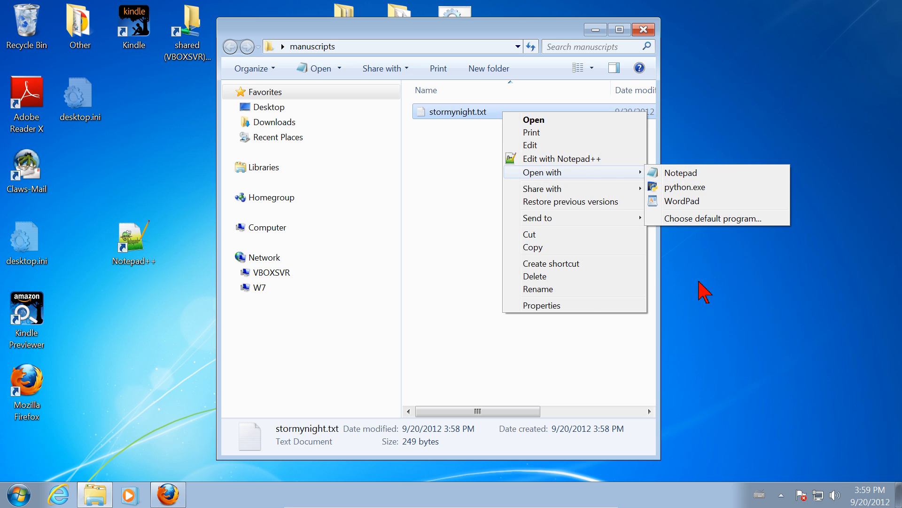
pyautogui.click(440, 221)
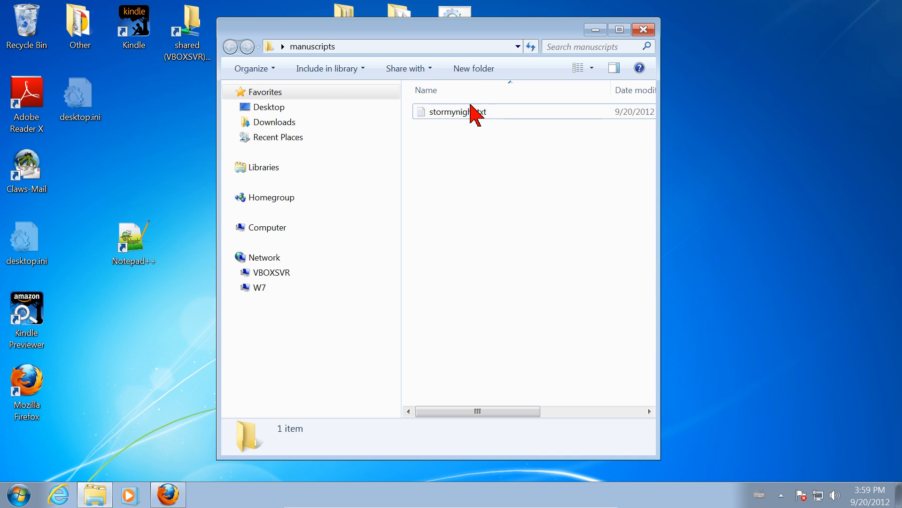
# Open stormynight.txt in Notepad++, look through its View and Macro commands, and close the editor and the folder window.
pyautogui.click(452, 113)
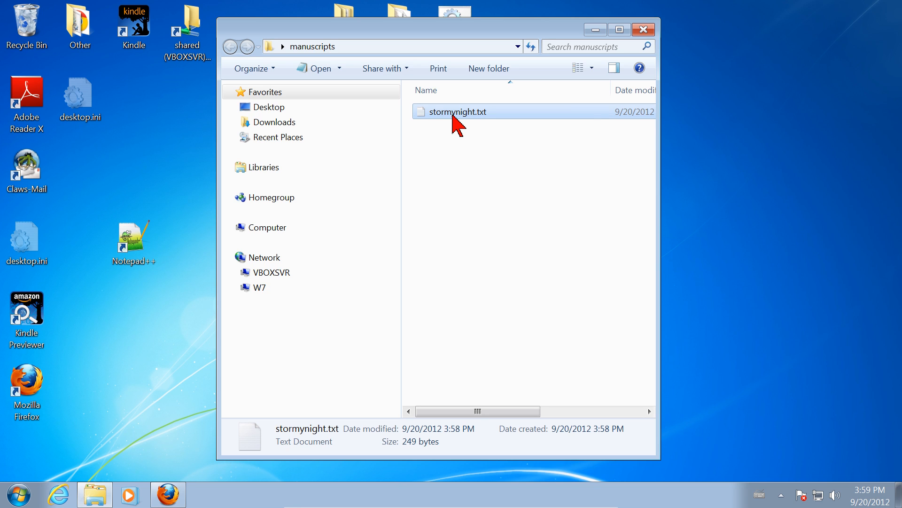
pyautogui.rightClick(454, 115)
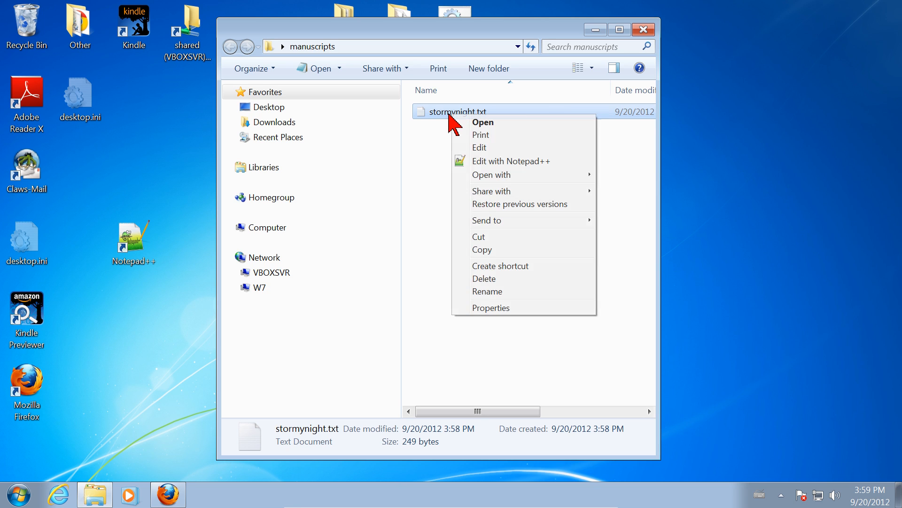
pyautogui.click(486, 161)
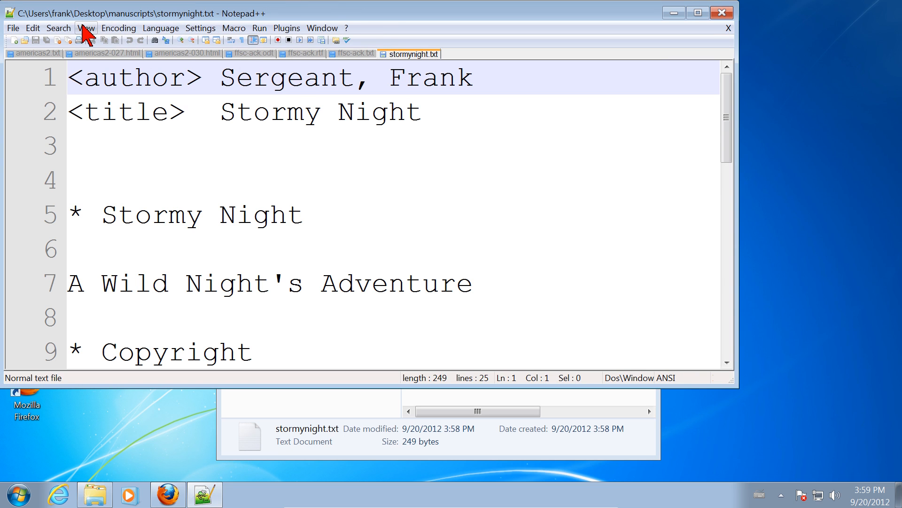
pyautogui.click(84, 29)
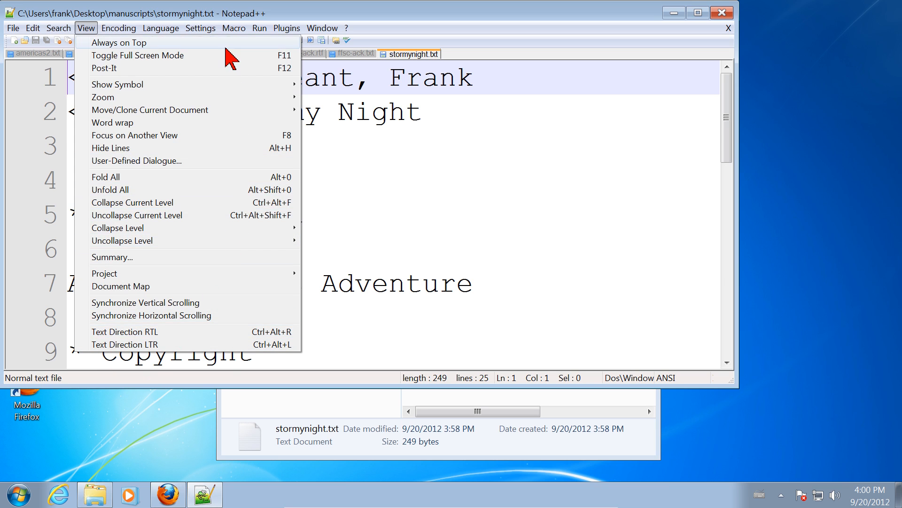
pyautogui.moveTo(235, 29)
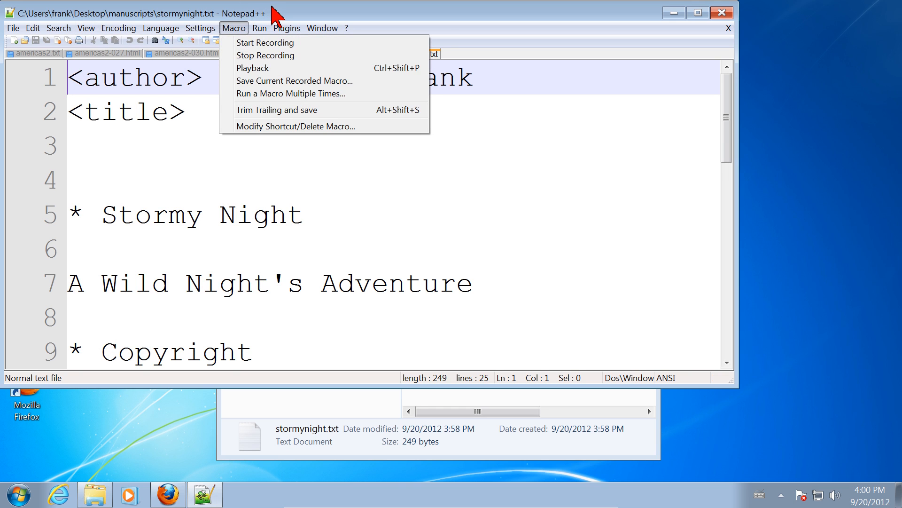
pyautogui.click(273, 8)
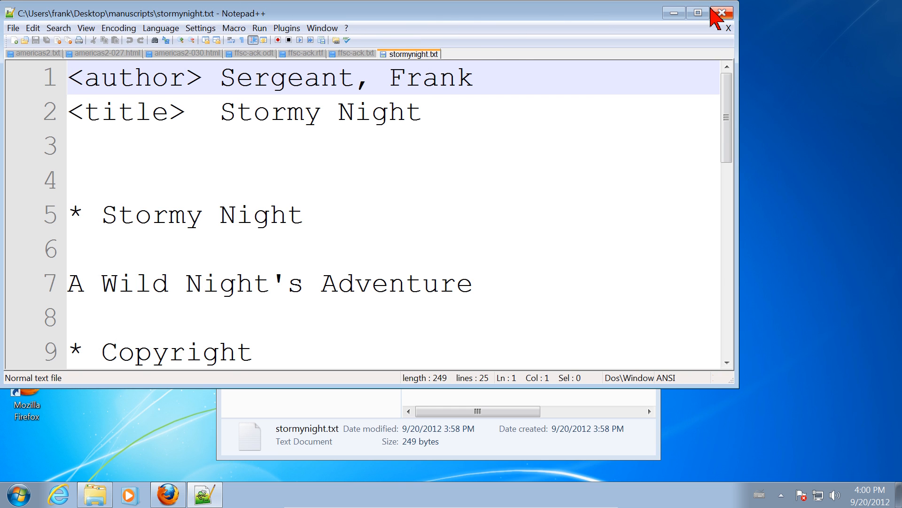
pyautogui.click(723, 13)
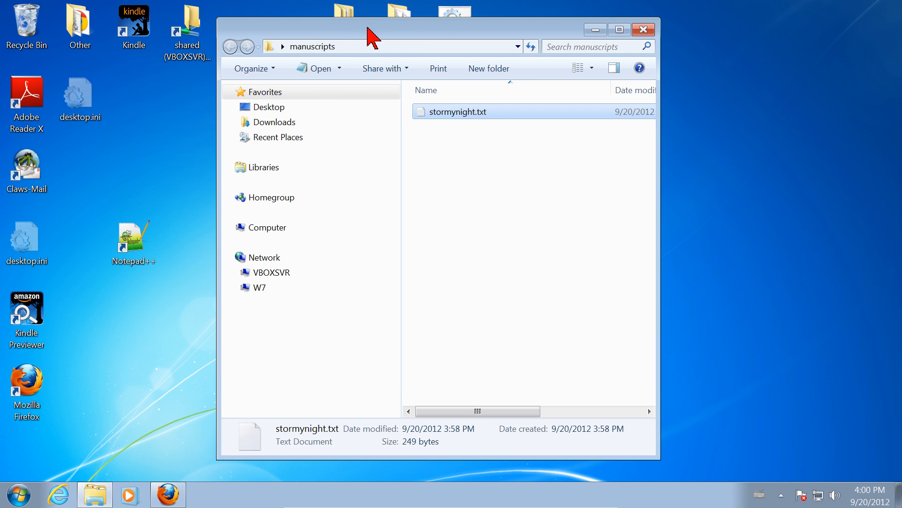
pyautogui.click(647, 29)
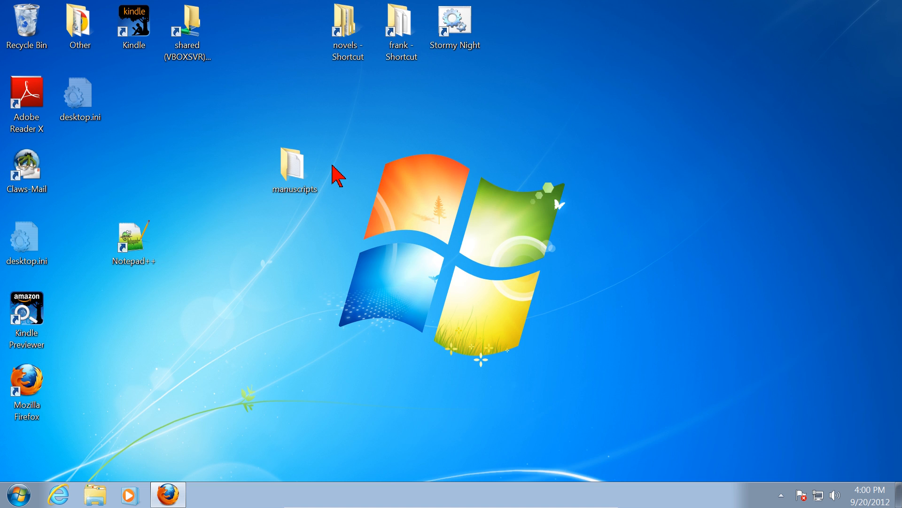
# Open the manuscripts folder from the desktop and create a subfolder named stormy in it.
pyautogui.doubleClick(296, 176)
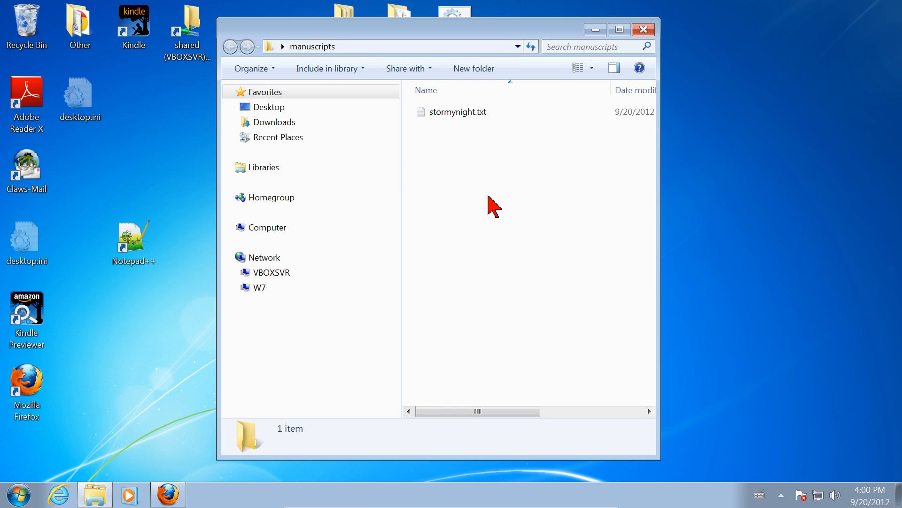
pyautogui.rightClick(491, 172)
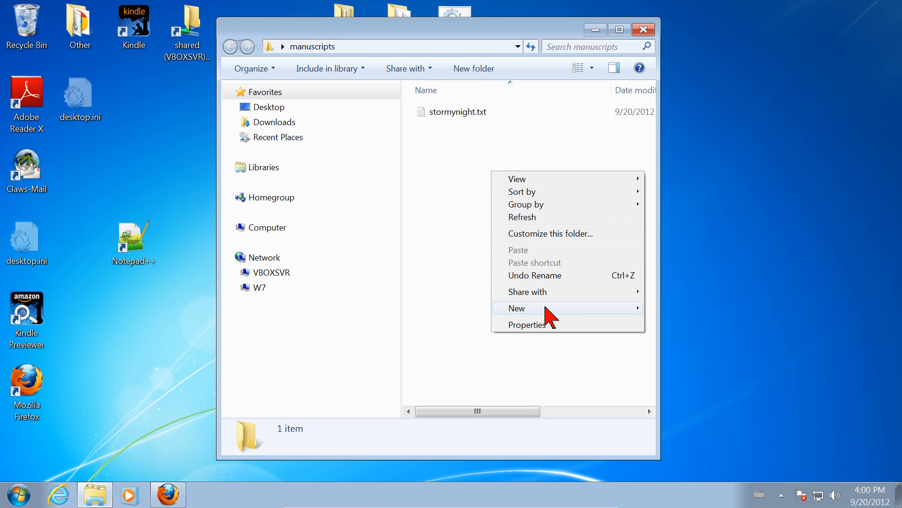
pyautogui.moveTo(546, 308)
pyautogui.click(684, 309)
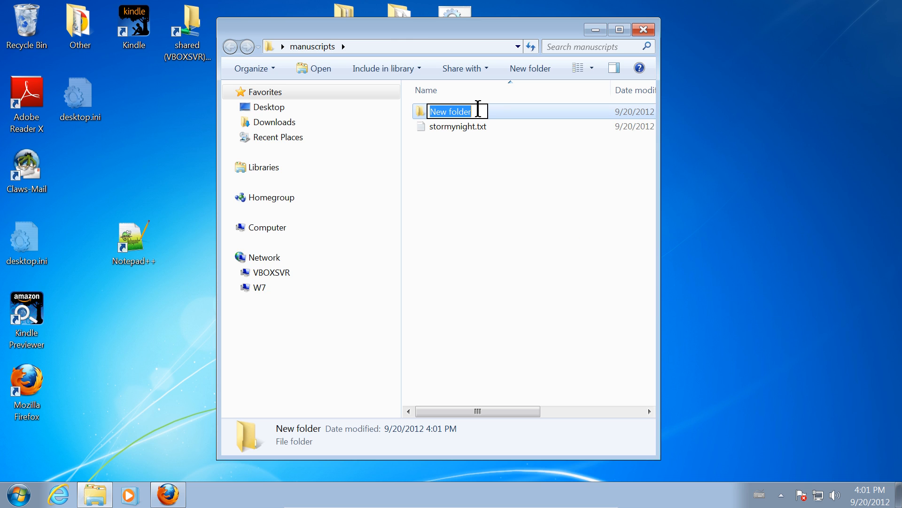
pyautogui.write('stormy')
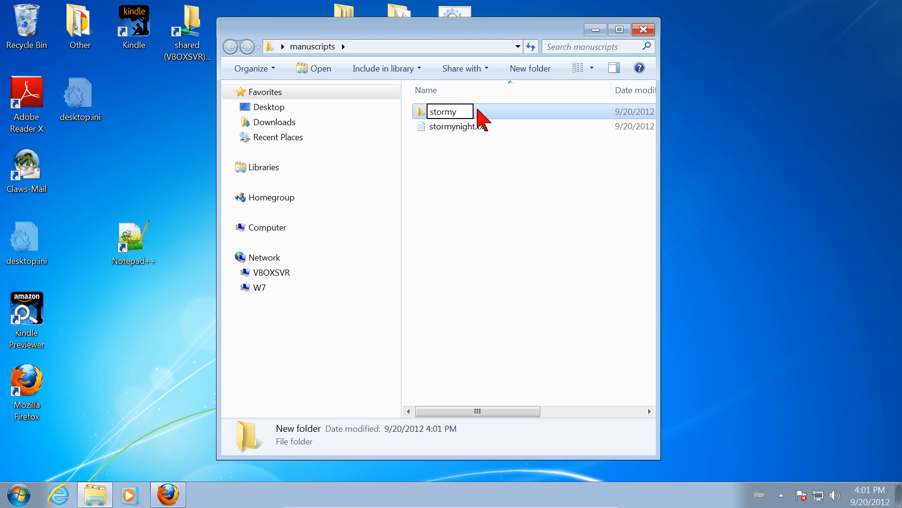
pyautogui.press('Return')
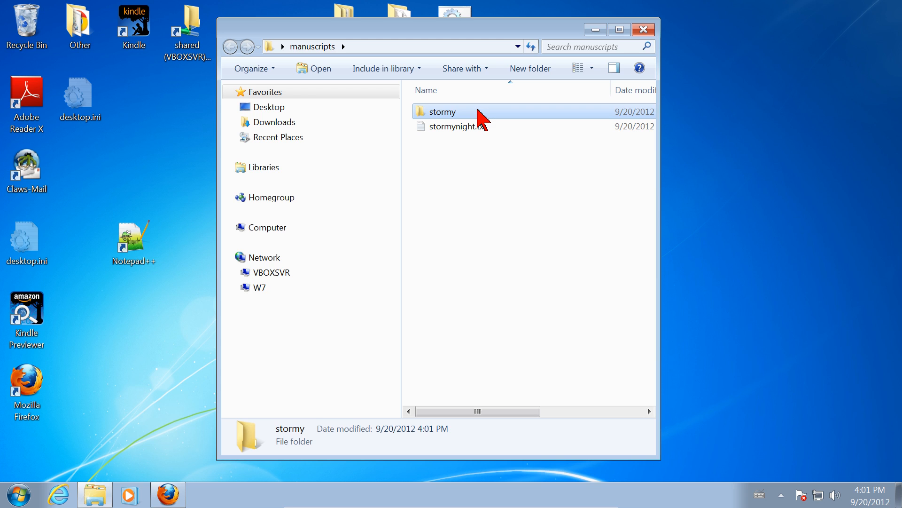
# Look inside the new stormy folder, return to manuscripts, and move stormynight.txt into stormy.
pyautogui.doubleClick(429, 113)
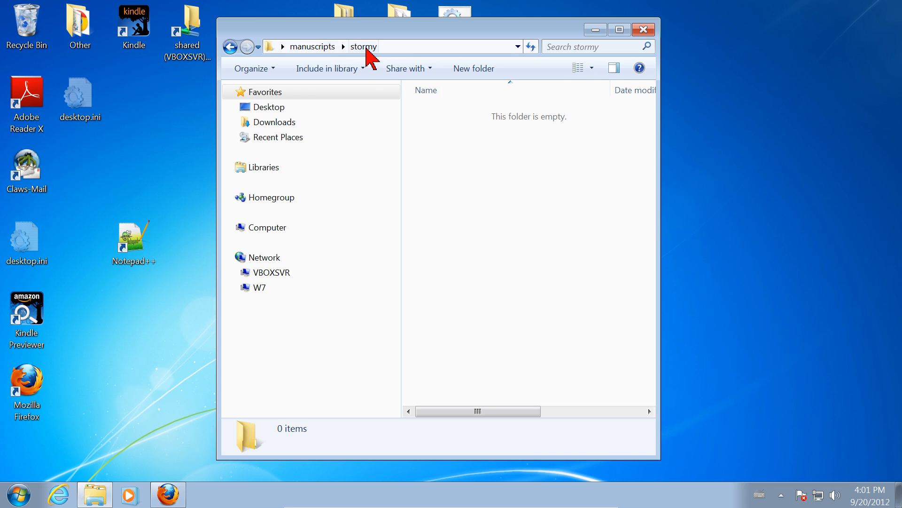
pyautogui.click(317, 47)
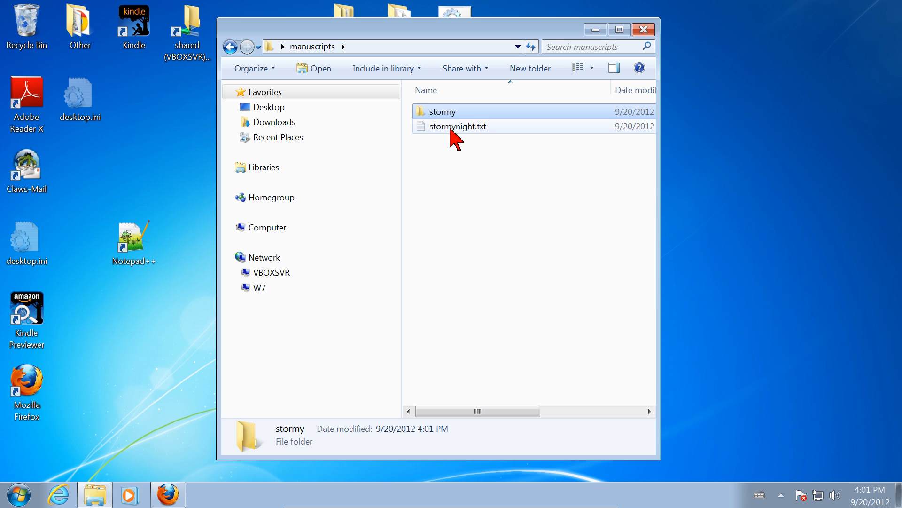
pyautogui.rightClick(446, 128)
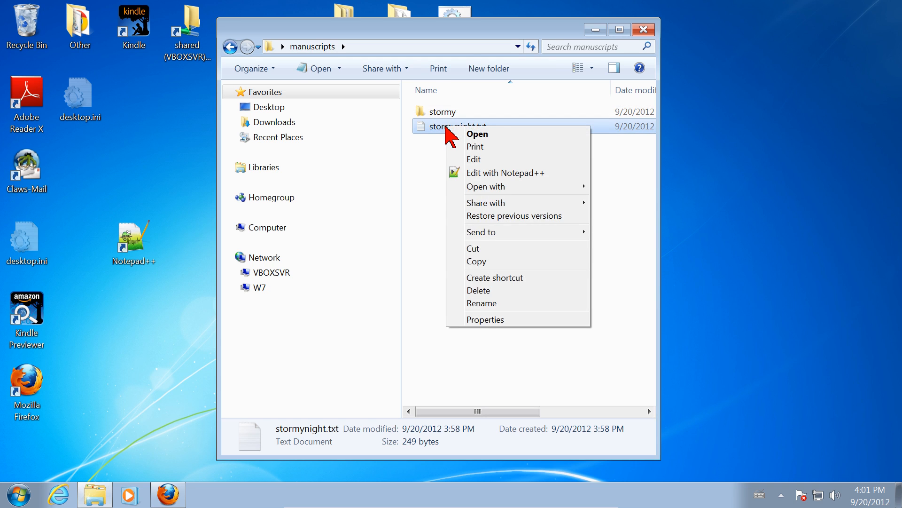
pyautogui.click(424, 202)
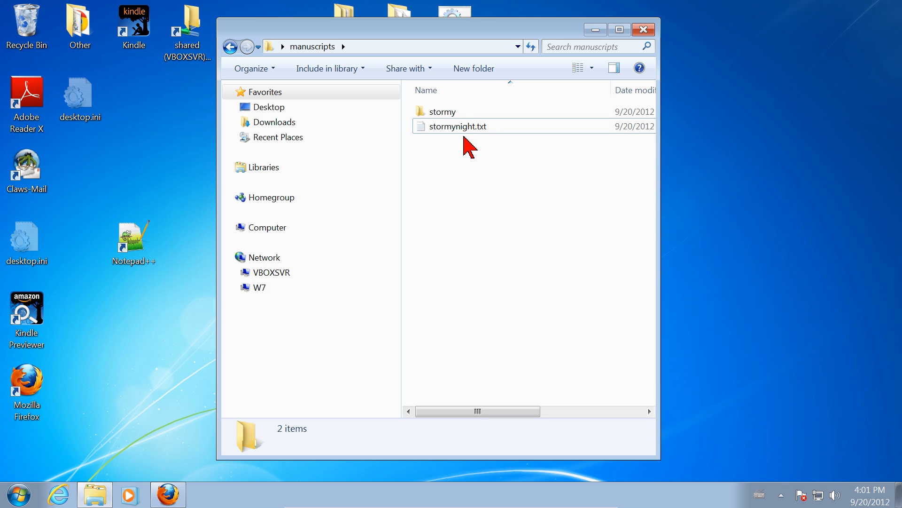
pyautogui.click(429, 126)
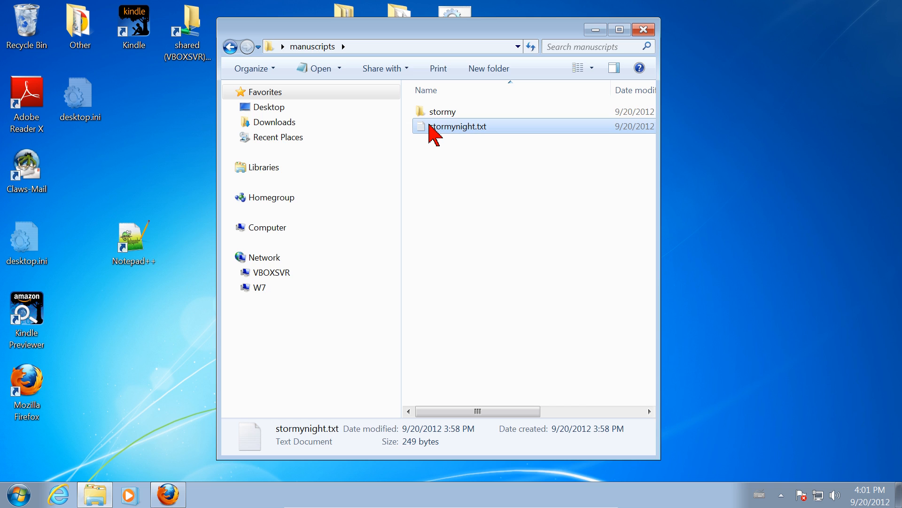
pyautogui.moveTo(429, 127); pyautogui.dragTo(432, 108)
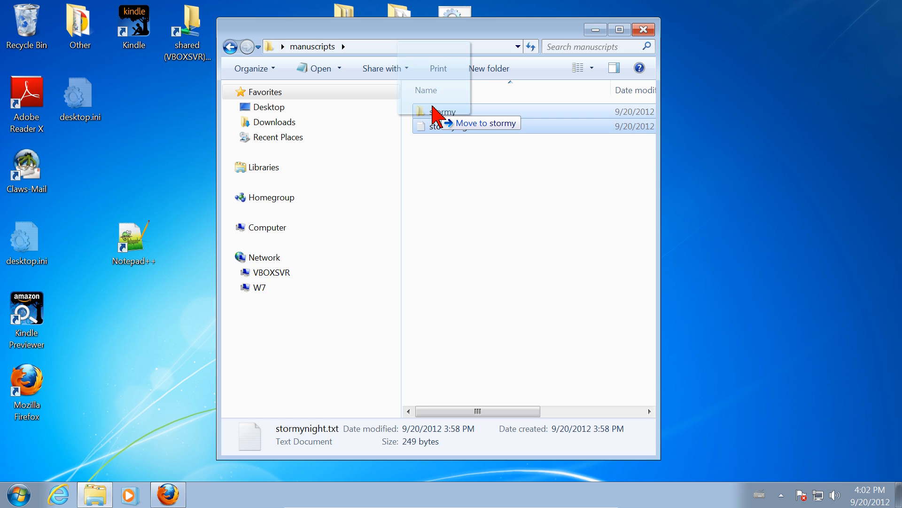
pyautogui.moveTo(432, 108); pyautogui.dragTo(433, 109)
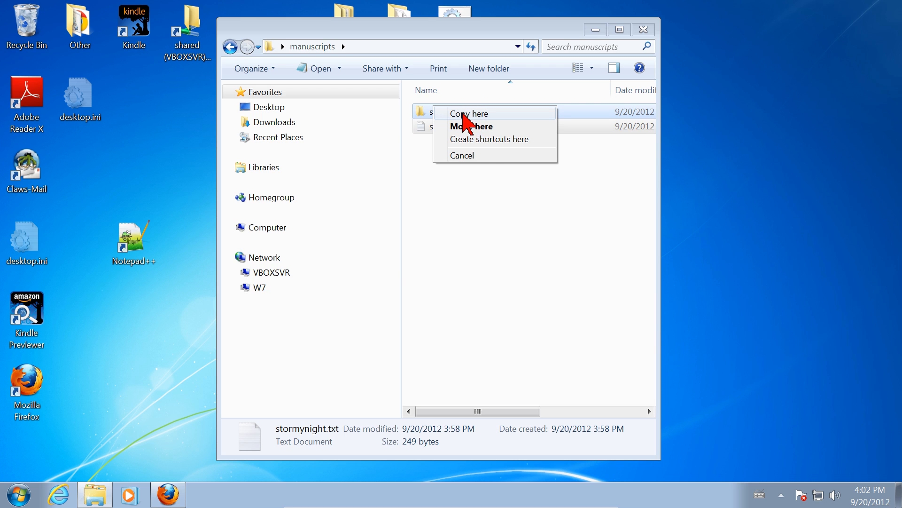
pyautogui.click(484, 127)
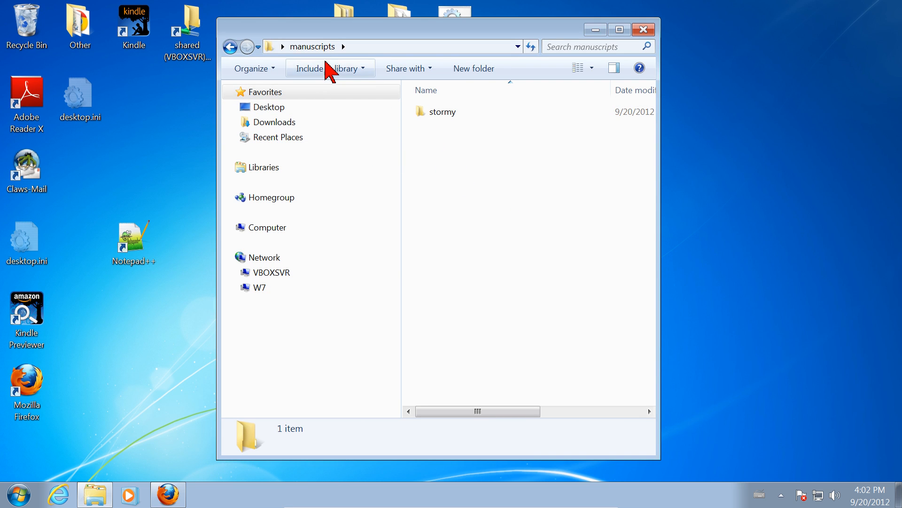
# Open the stormy folder to check its contents, and return to the manuscripts folder.
pyautogui.doubleClick(441, 113)
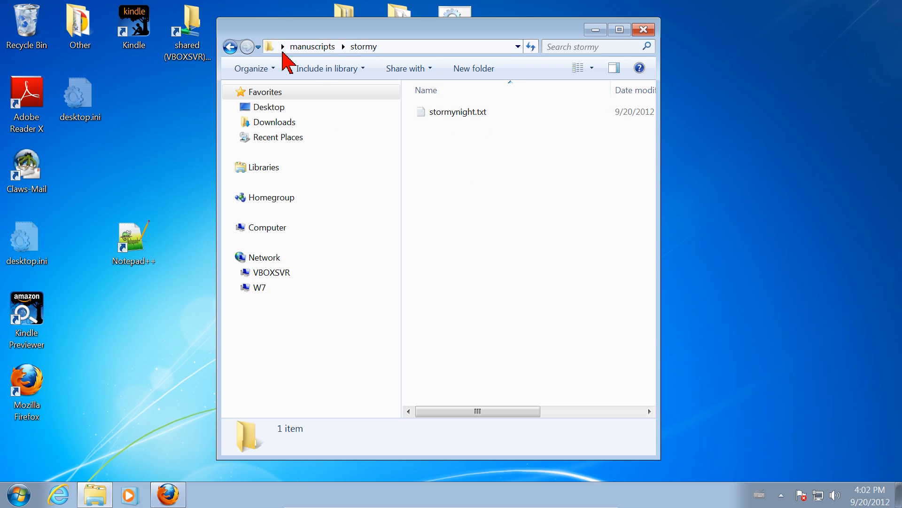
pyautogui.click(229, 47)
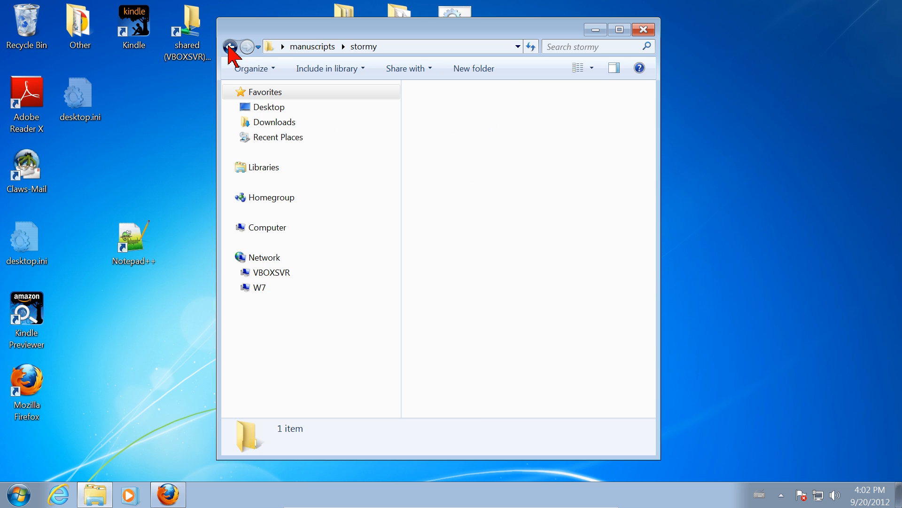
pyautogui.click(493, 236)
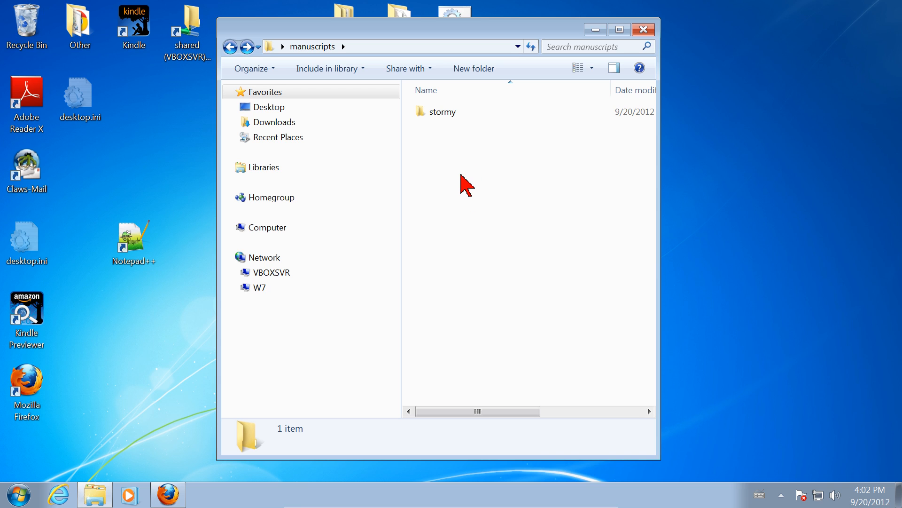
# Create a second subfolder named windy in the manuscripts folder and open it.
pyautogui.rightClick(443, 158)
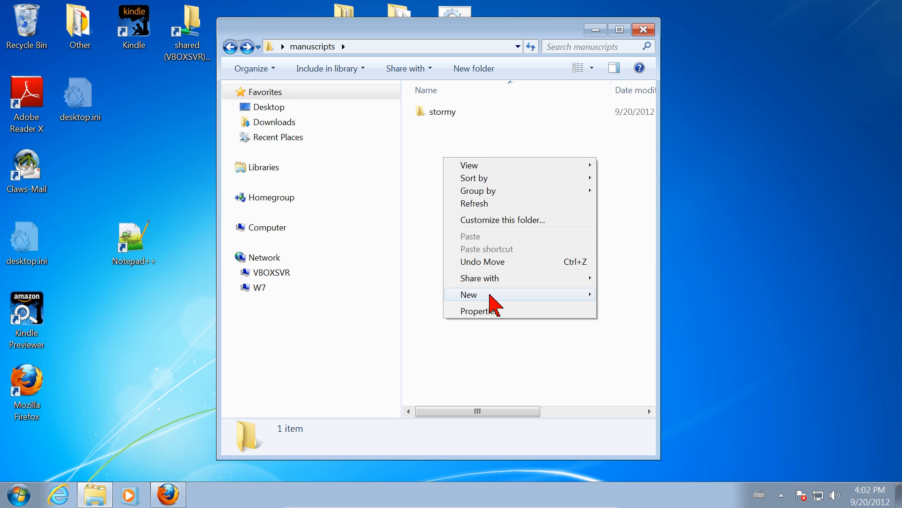
pyautogui.moveTo(489, 295)
pyautogui.click(633, 295)
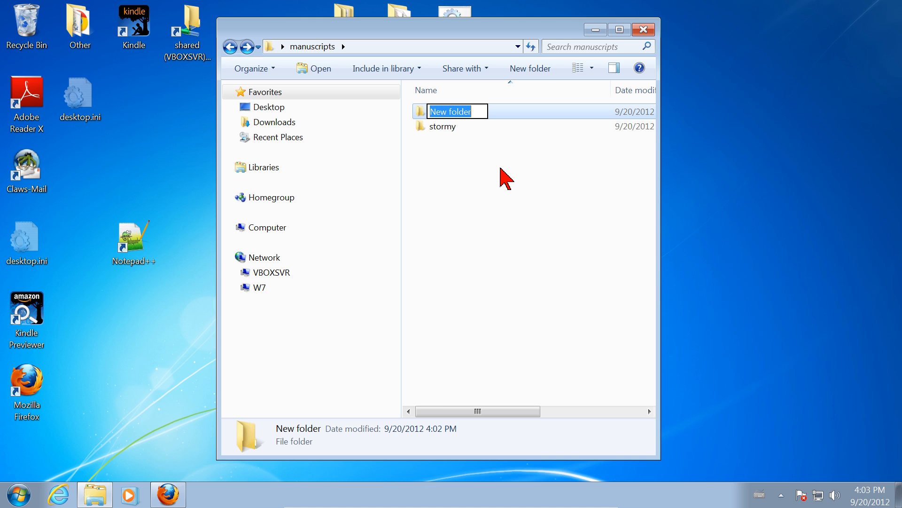
pyautogui.write('i')
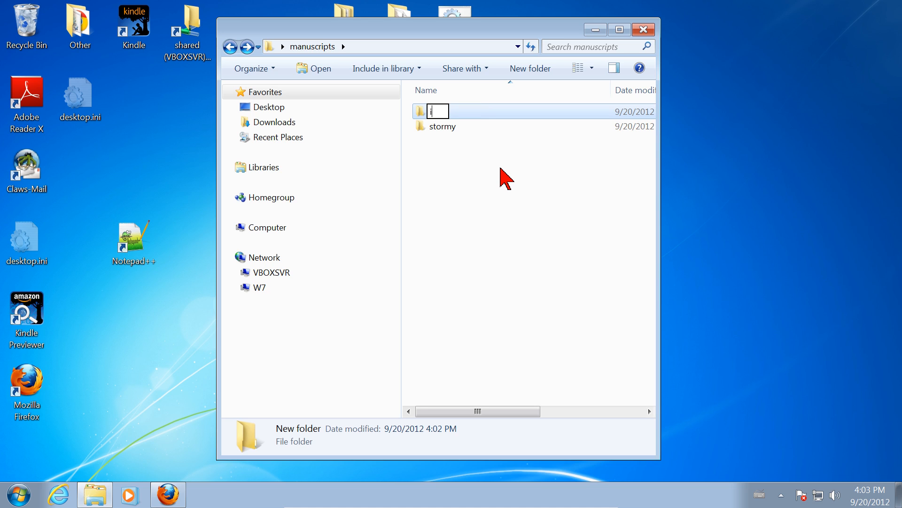
pyautogui.press('BackSpace')
pyautogui.write('windy')
pyautogui.press('Return')
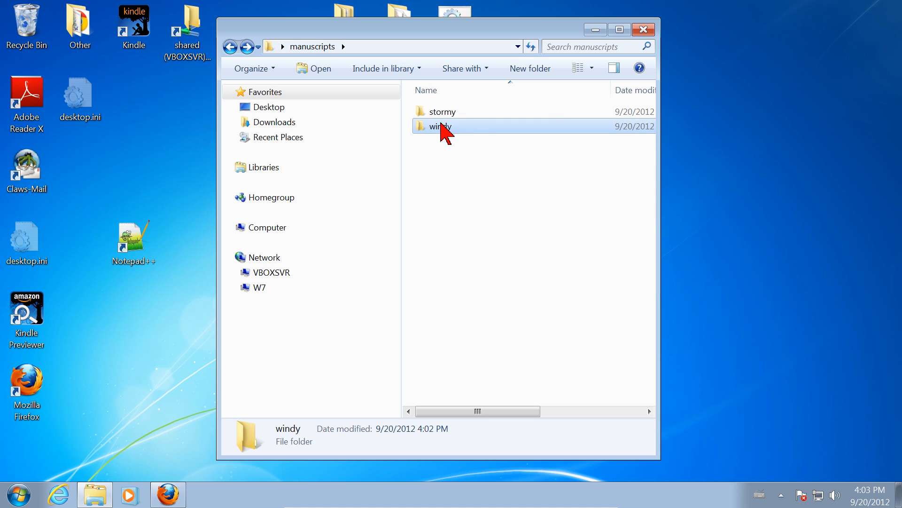
pyautogui.moveTo(484, 130)
pyautogui.doubleClick(484, 127)
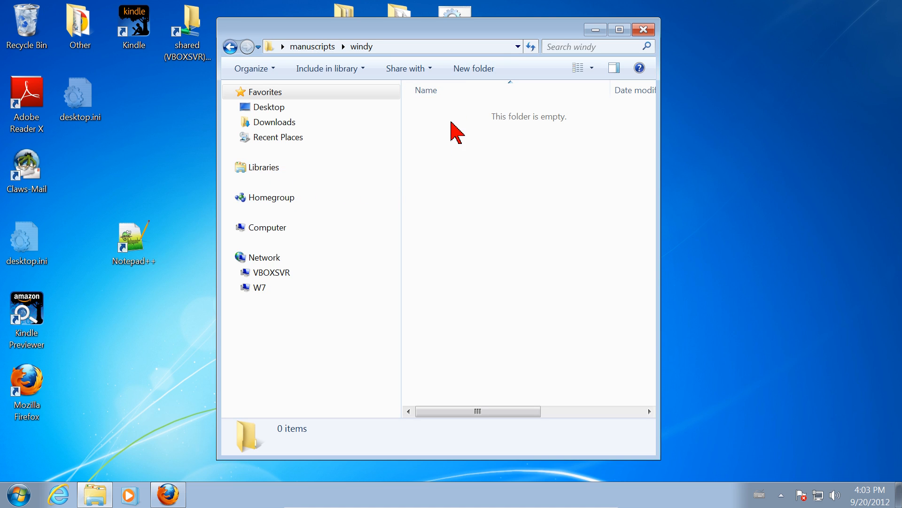
# Switch to Notepad and start a new blank document.
pyautogui.click(20, 496)
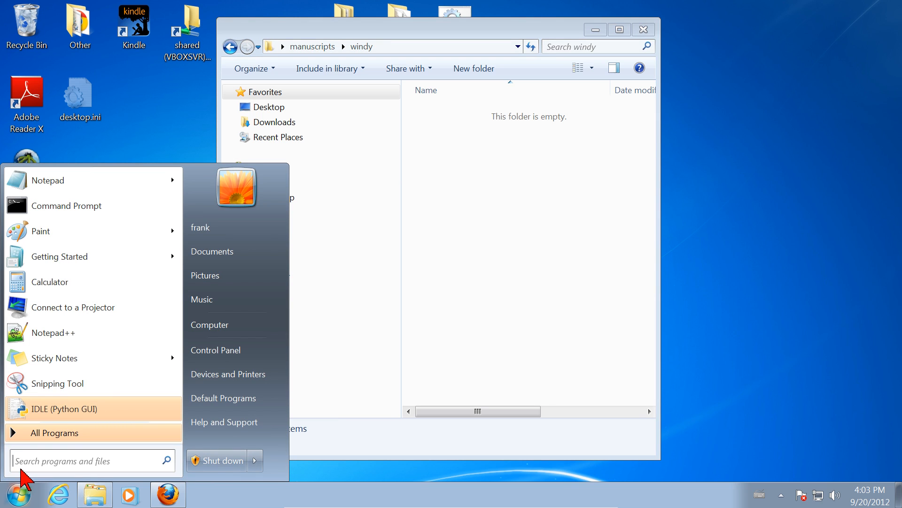
pyautogui.moveTo(43, 186)
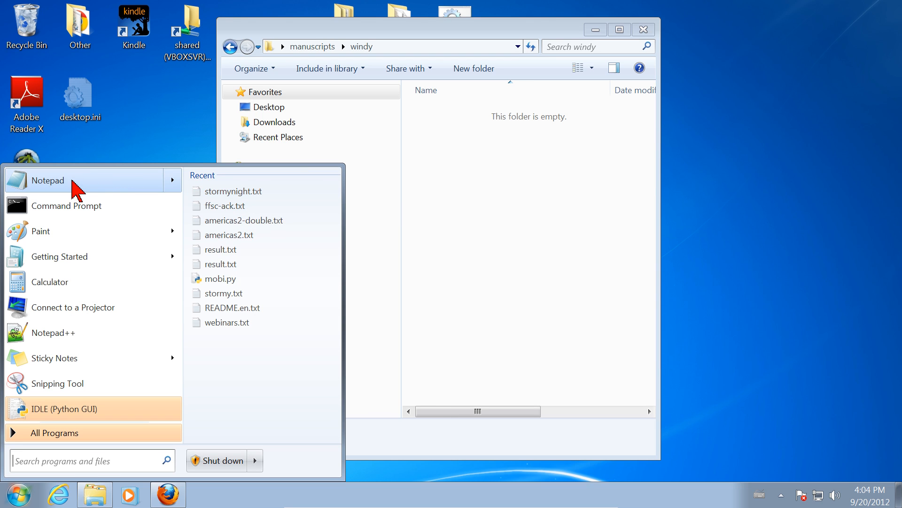
pyautogui.click(60, 184)
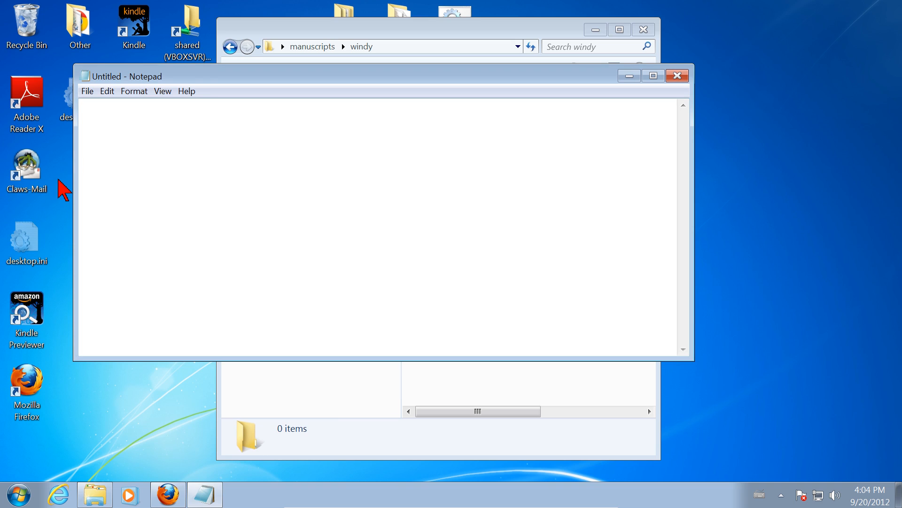
pyautogui.click(88, 92)
pyautogui.click(97, 102)
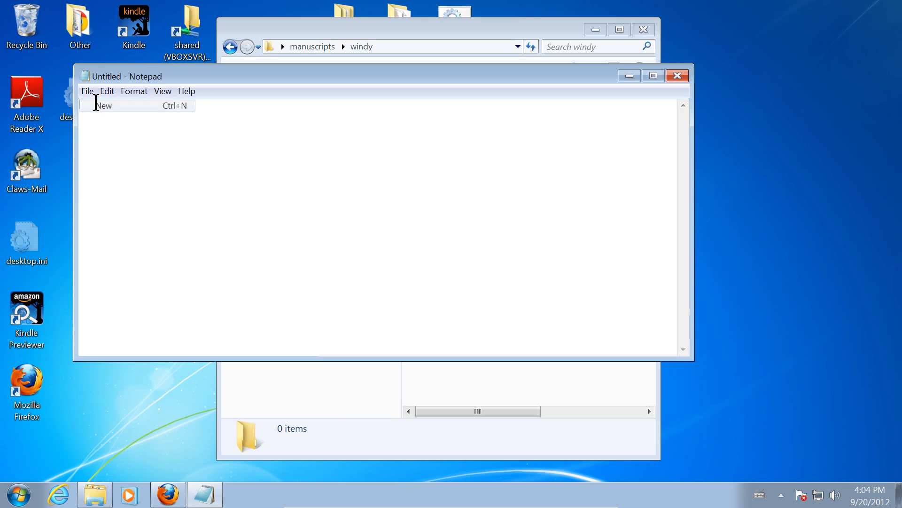
# Write the title line "<title> Windy Day" and the headings "* Chapter One" and "* Chapter Two", separated by blank lines.
pyautogui.write('<title>')
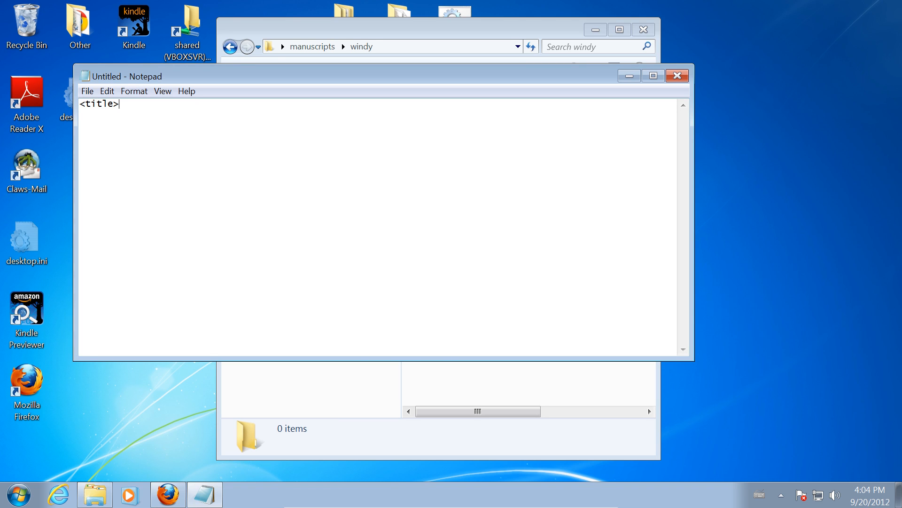
pyautogui.write('Winddy Da')
pyautogui.press('Return')
pyautogui.press('Return')
pyautogui.write('* Chapter One')
pyautogui.press('Return')
pyautogui.press('Return')
pyautogui.press('Return')
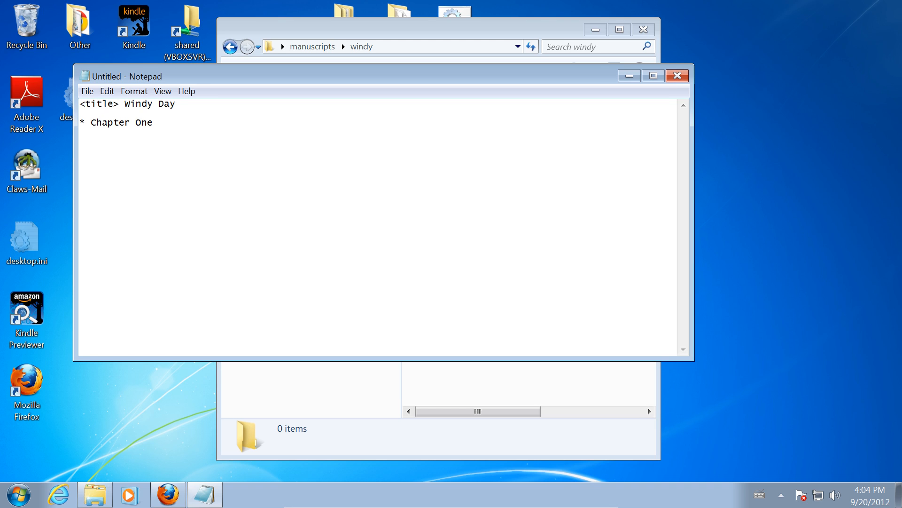
pyautogui.write('* Chapter Two')
pyautogui.press('Return')
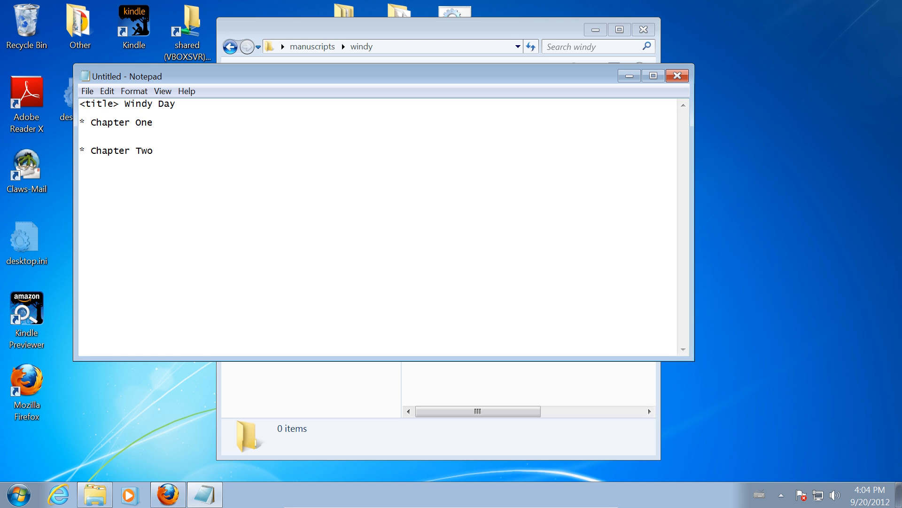
# Save the document as windyday.txt in the windy subfolder of manuscripts, and close both the document and the folder window.
pyautogui.click(87, 91)
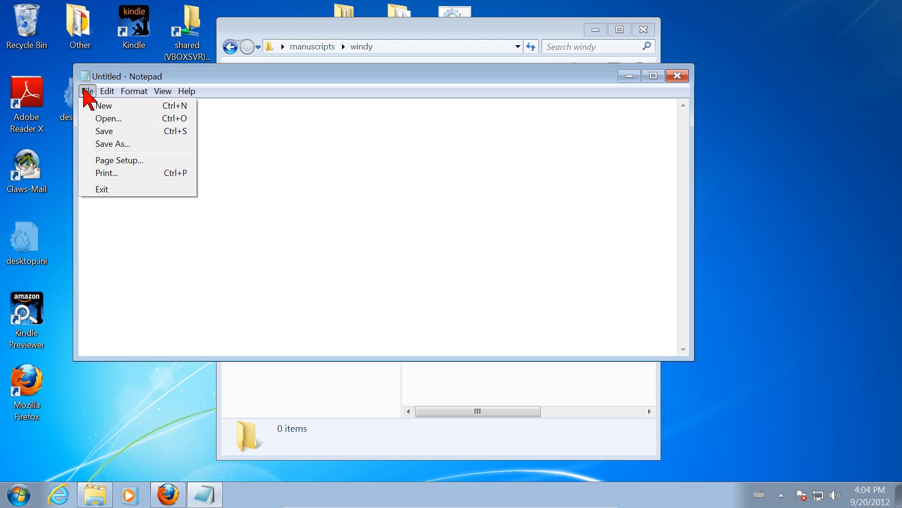
pyautogui.click(101, 144)
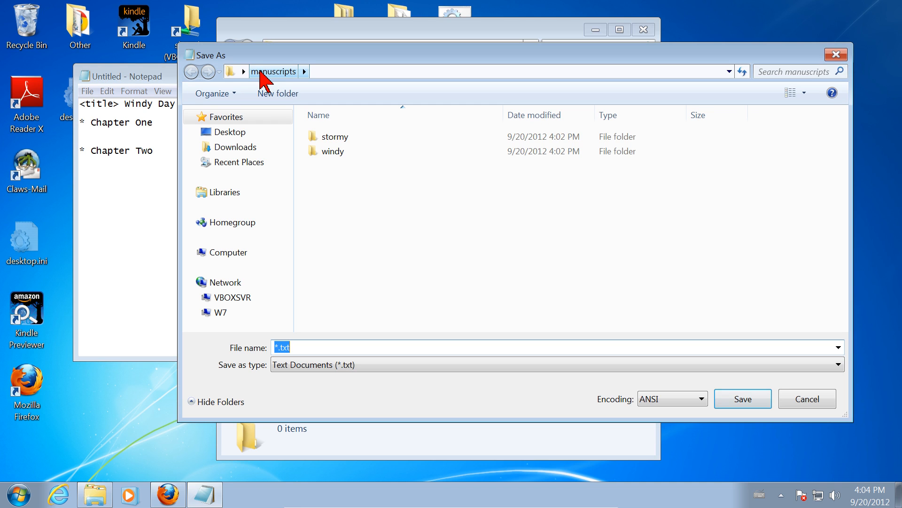
pyautogui.doubleClick(333, 151)
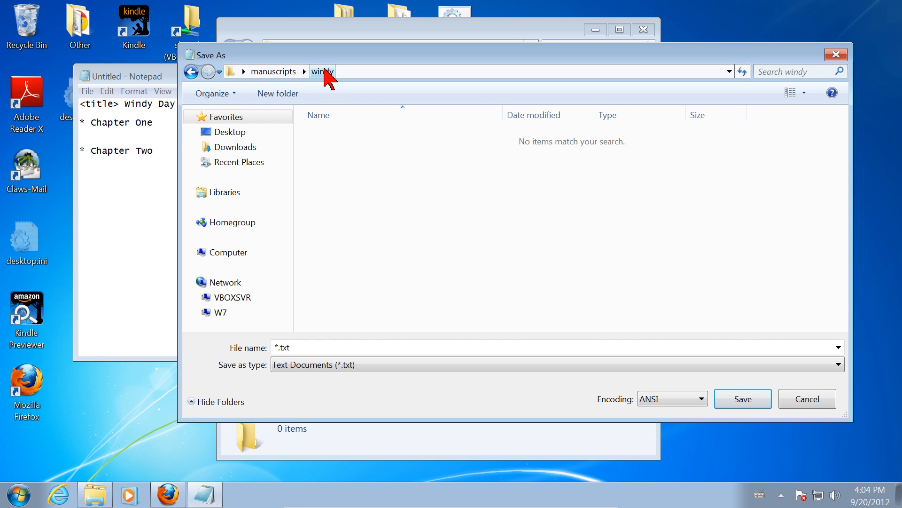
pyautogui.doubleClick(276, 348)
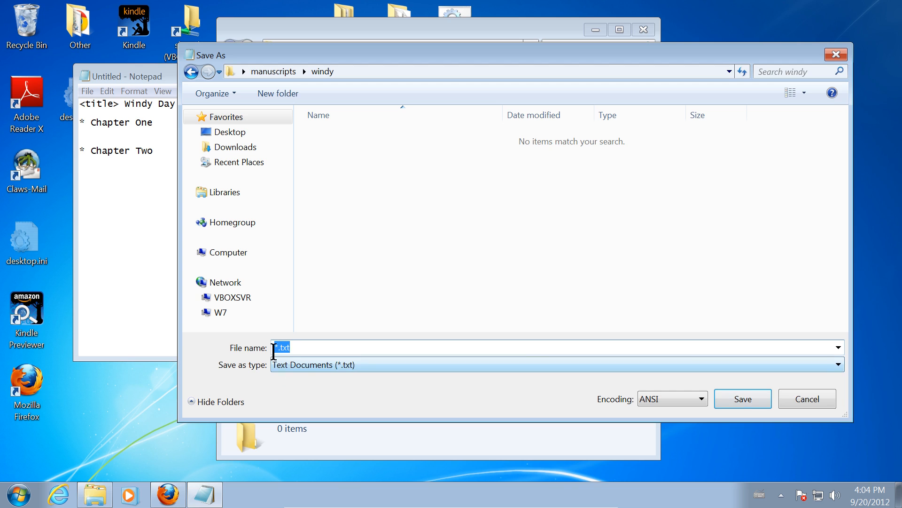
pyautogui.click(276, 347)
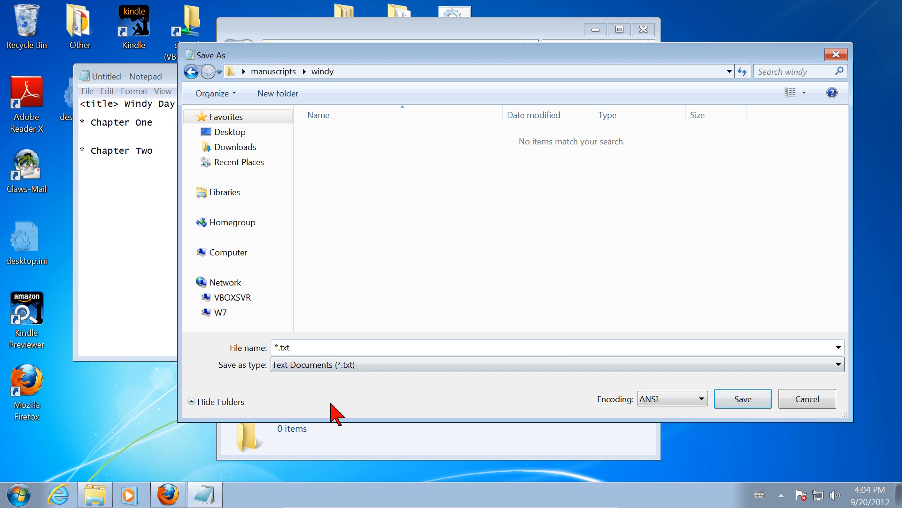
pyautogui.write('windyday')
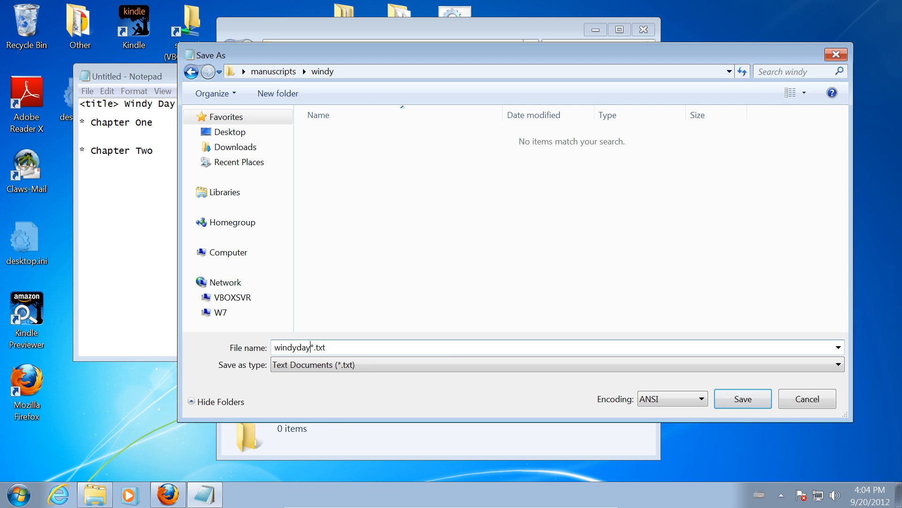
pyautogui.press('Delete')
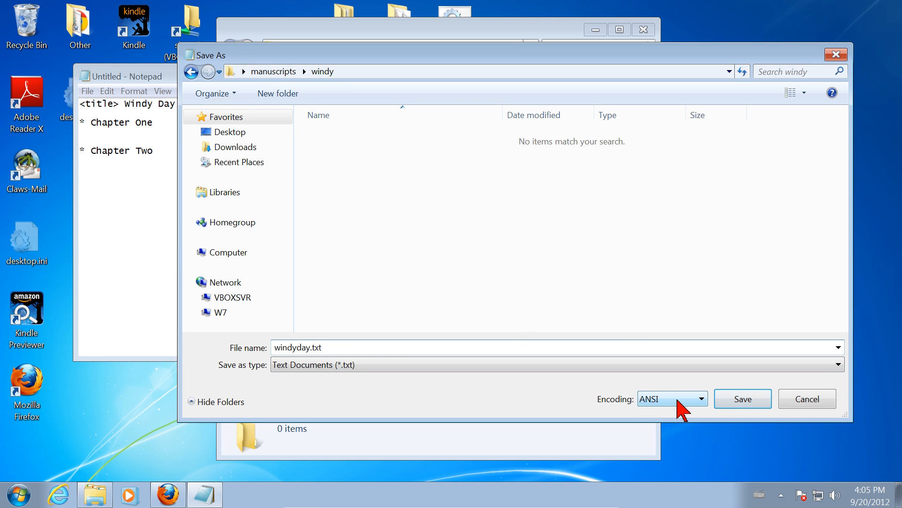
pyautogui.click(743, 399)
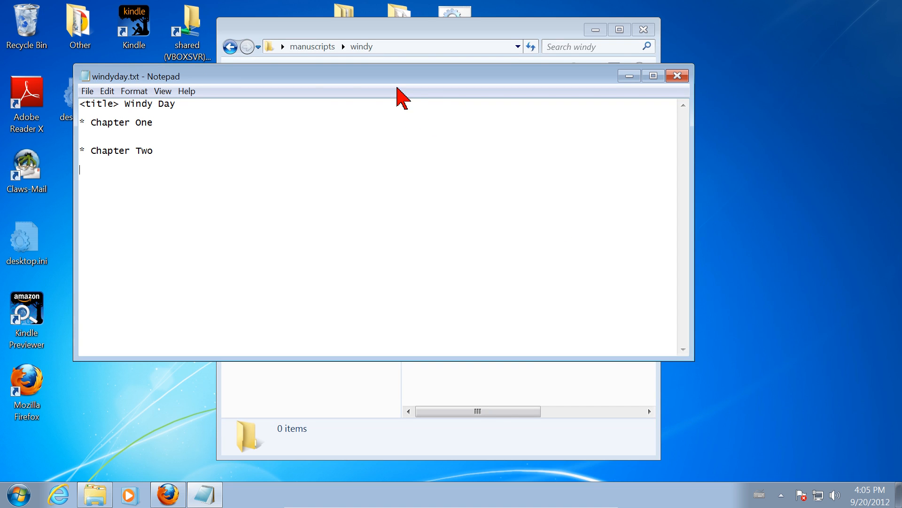
pyautogui.click(678, 76)
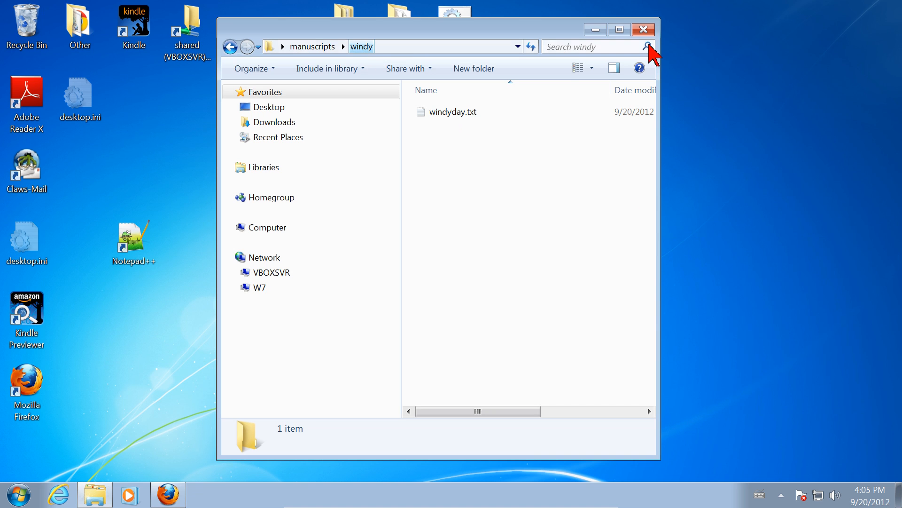
pyautogui.click(643, 30)
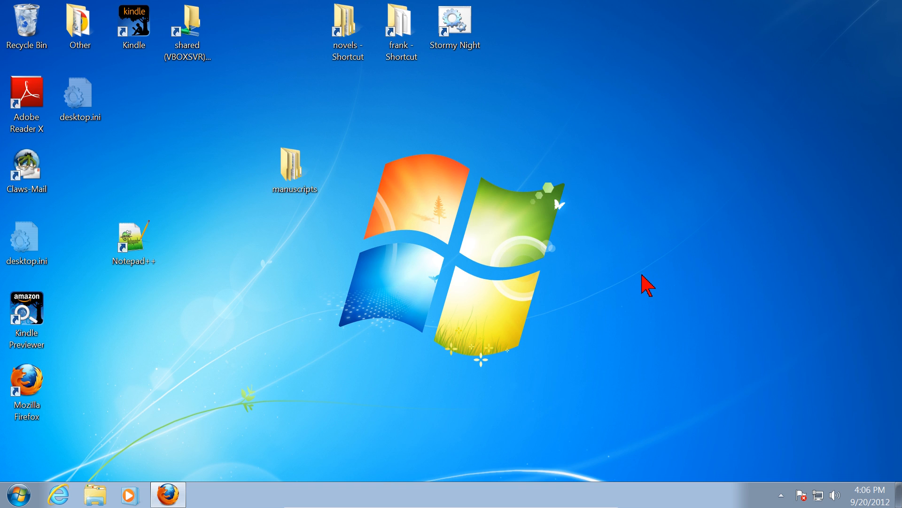
# Open windyday.txt from the windy subfolder of the desktop manuscripts folder in Notepad.
pyautogui.click(291, 164)
pyautogui.doubleClick(291, 165)
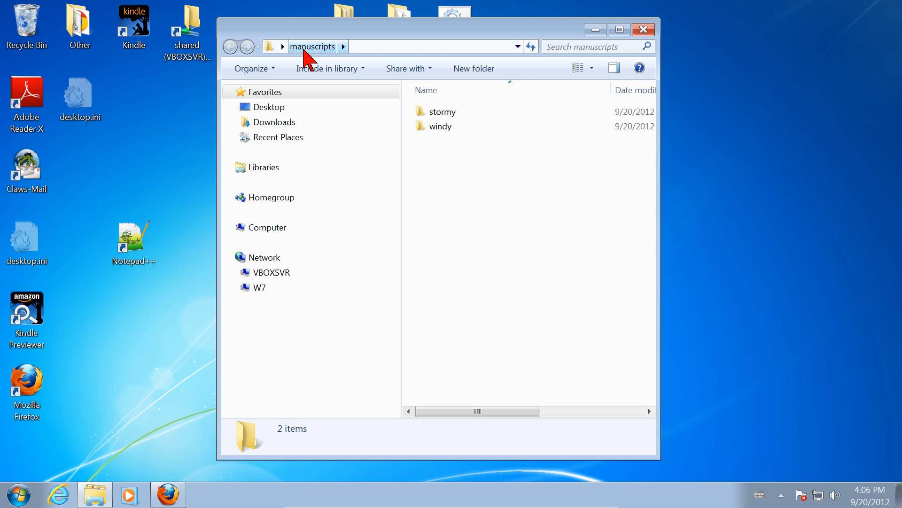
pyautogui.moveTo(444, 136)
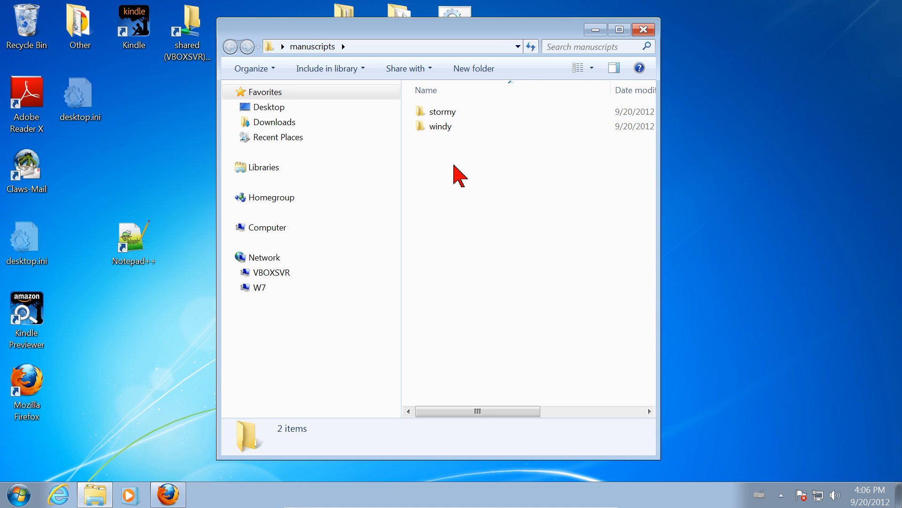
pyautogui.doubleClick(444, 126)
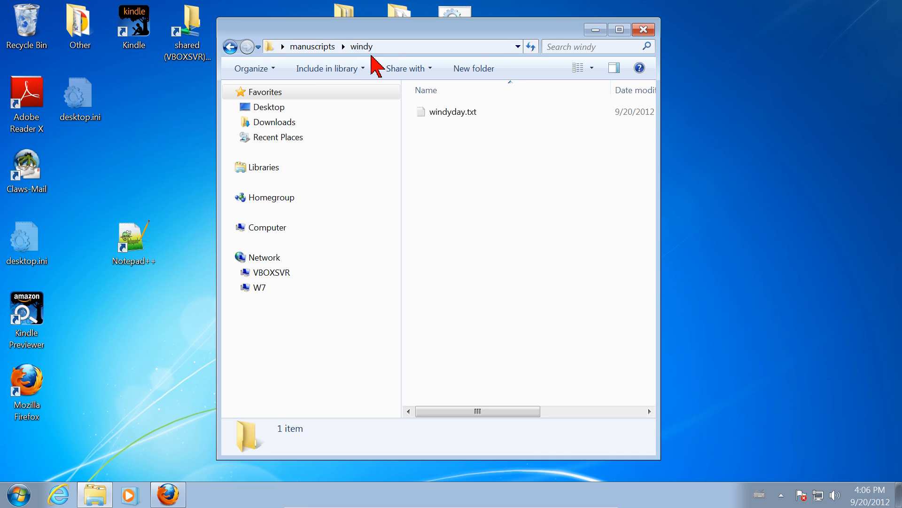
pyautogui.rightClick(458, 114)
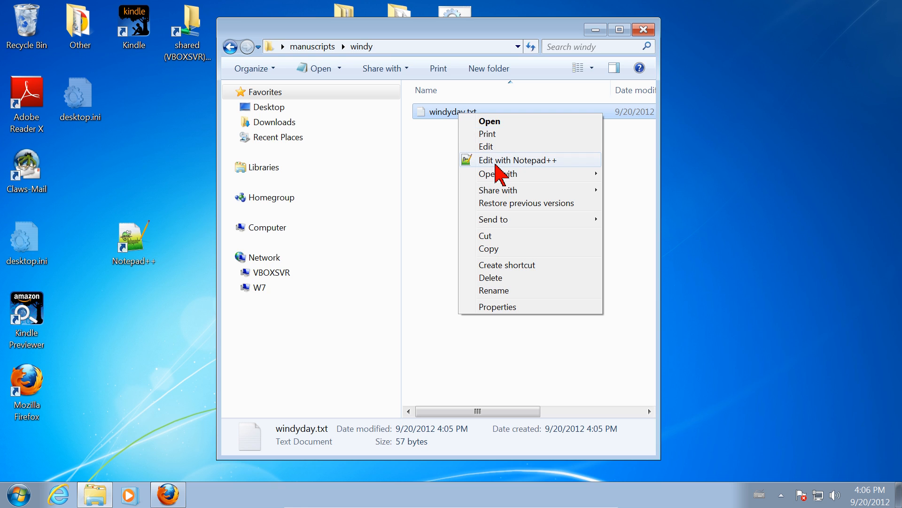
pyautogui.click(489, 124)
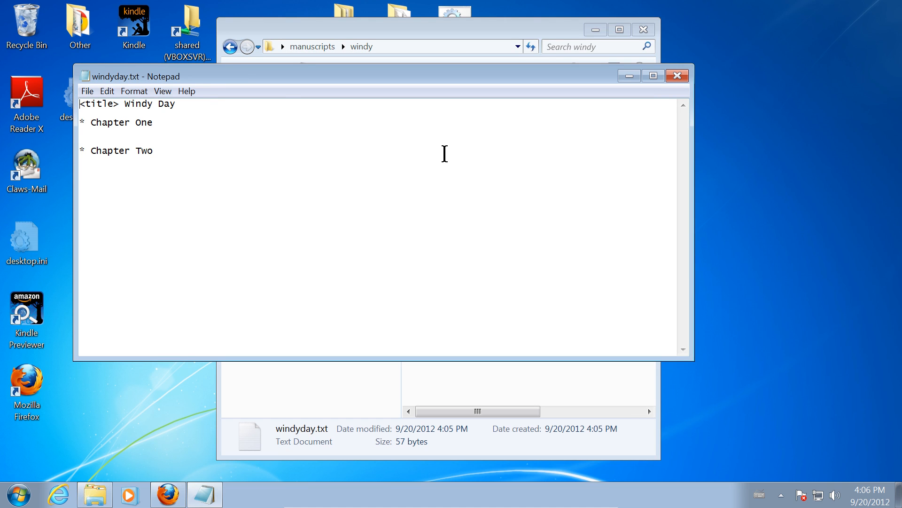
# Add the line ""Hello," said the somebody." below the Chapter One heading, with blank lines before Chapter Two.
pyautogui.click(107, 140)
pyautogui.press('Return')
pyautogui.press('Return')
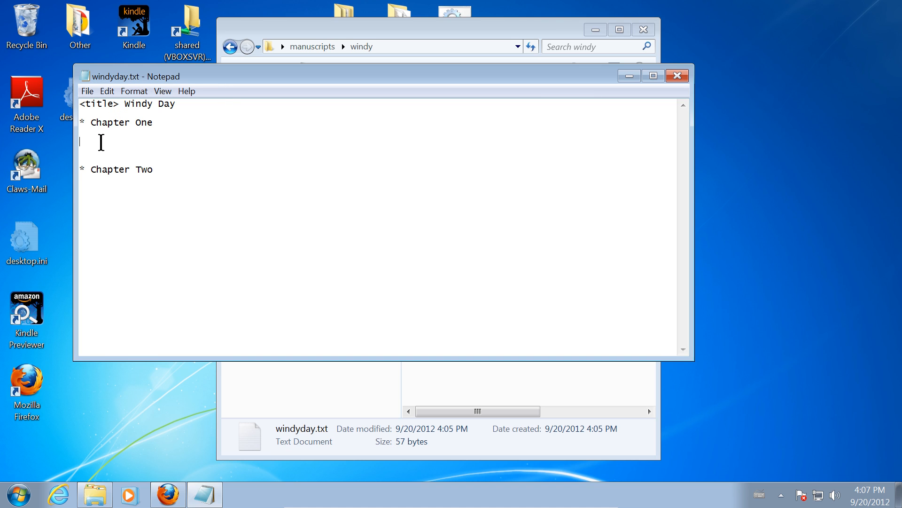
pyautogui.write('"Hello," said the somebody.')
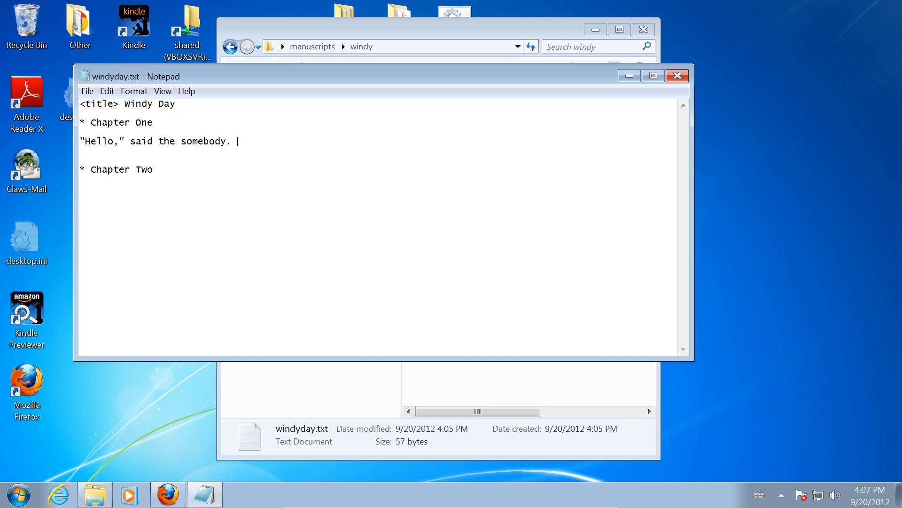
# Close windyday.txt, saving its changes, and close the windy folder window.
pyautogui.moveTo(179, 73); pyautogui.dragTo(248, 92)
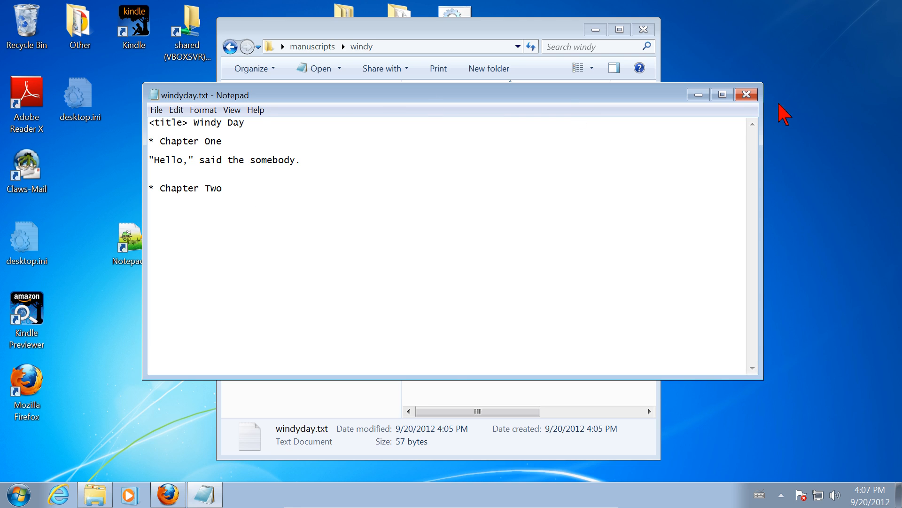
pyautogui.click(747, 95)
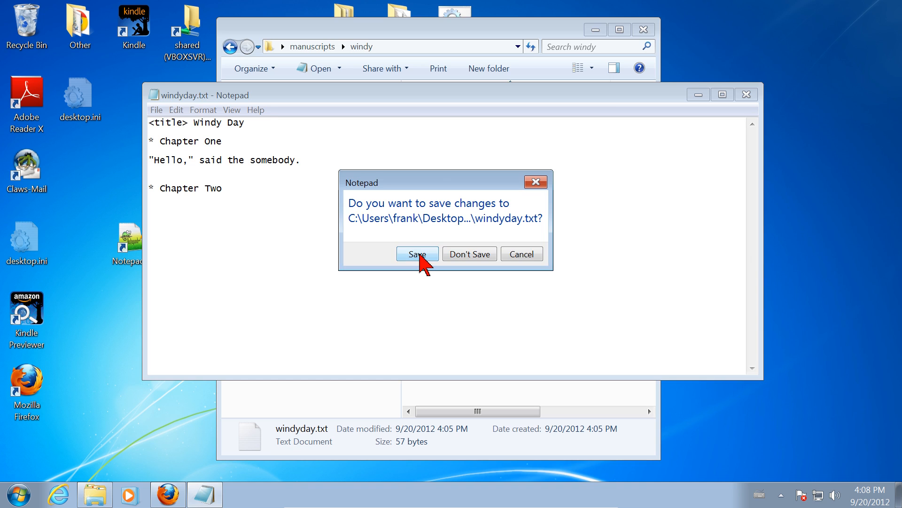
pyautogui.click(418, 254)
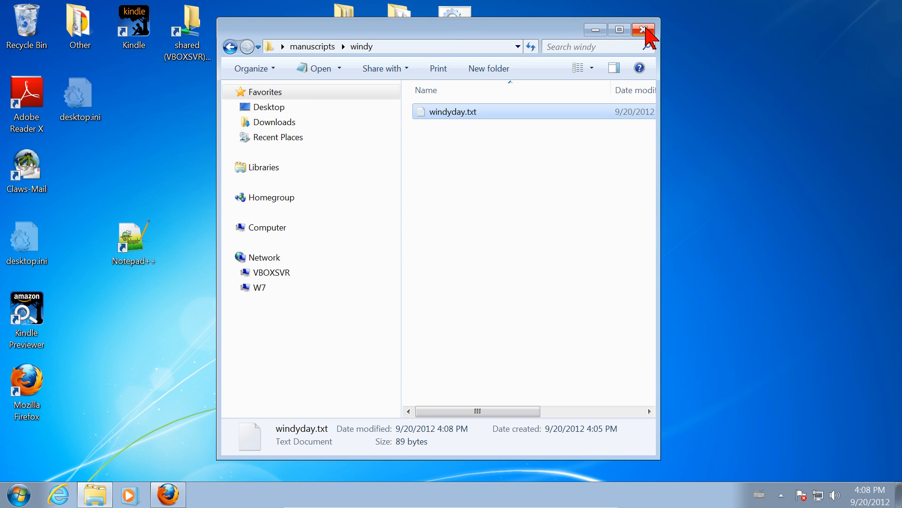
pyautogui.click(647, 30)
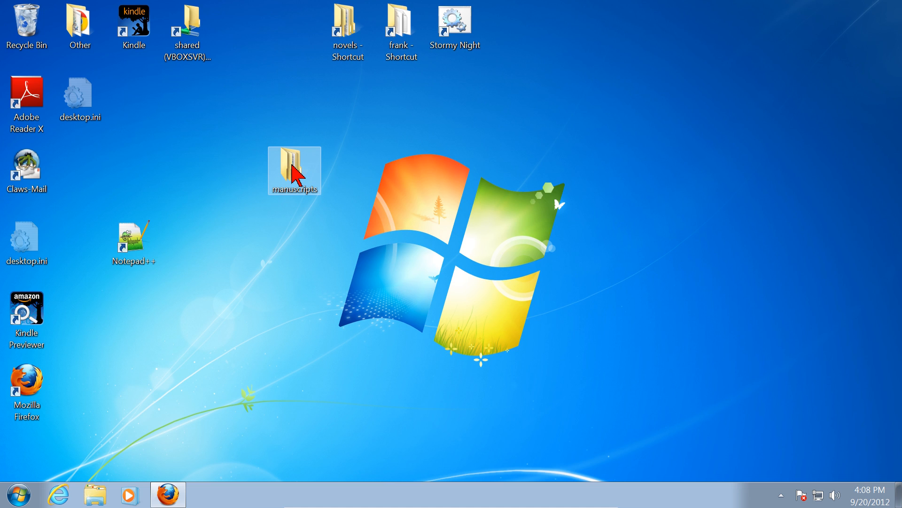
# Open Windows Explorer and browse through Local Disk (C:) and Users to the account's home folder.
pyautogui.rightClick(19, 500)
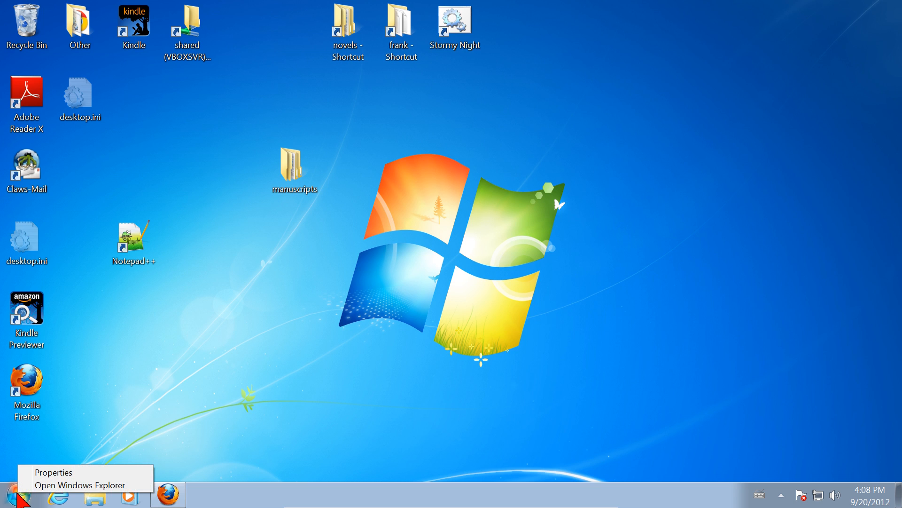
pyautogui.click(71, 485)
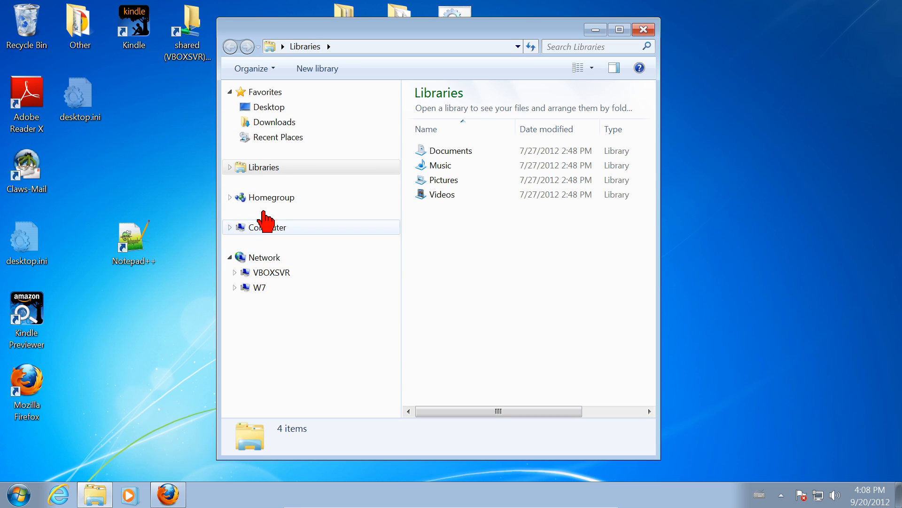
pyautogui.click(261, 230)
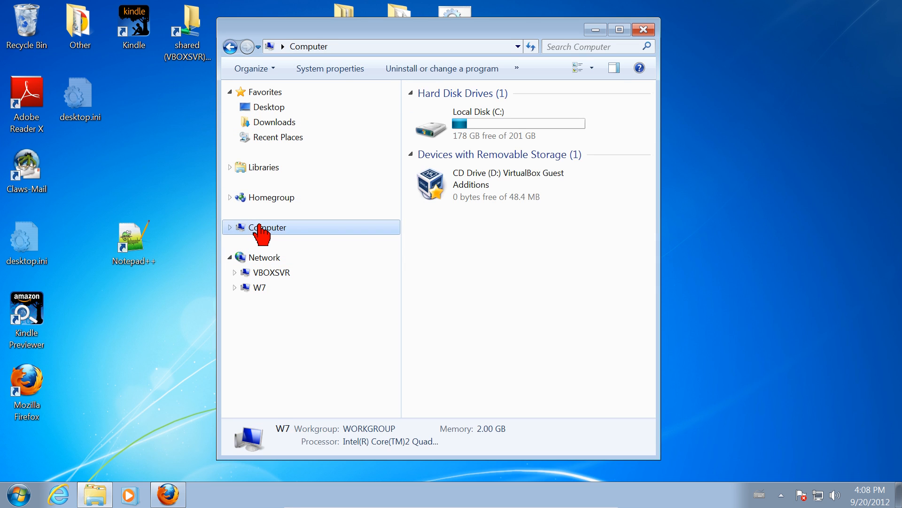
pyautogui.click(230, 228)
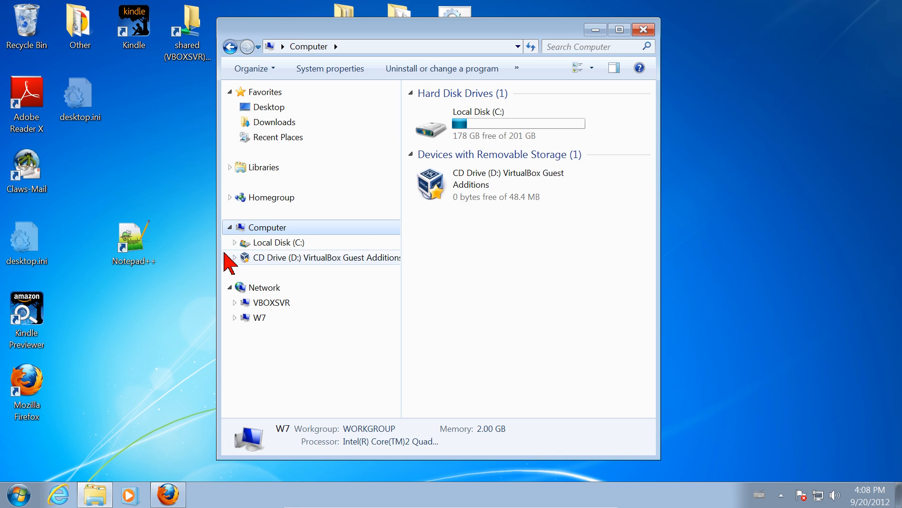
pyautogui.click(234, 243)
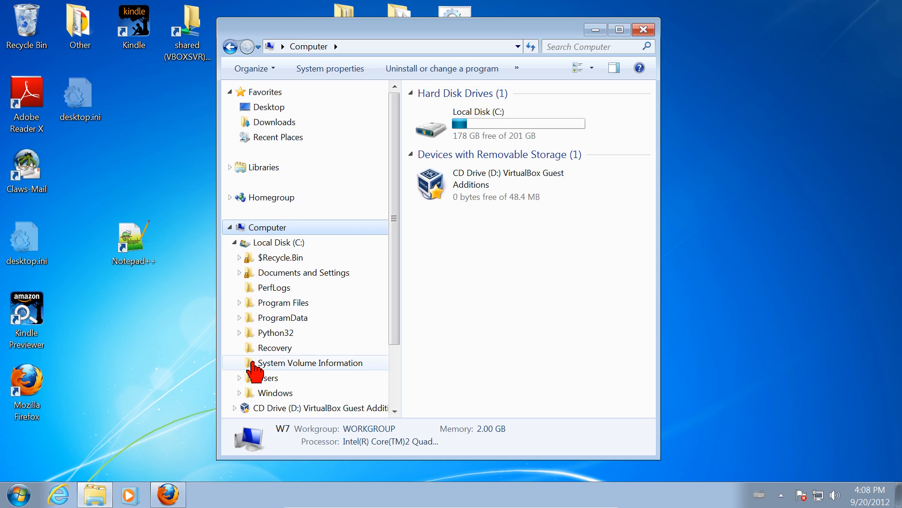
pyautogui.click(240, 378)
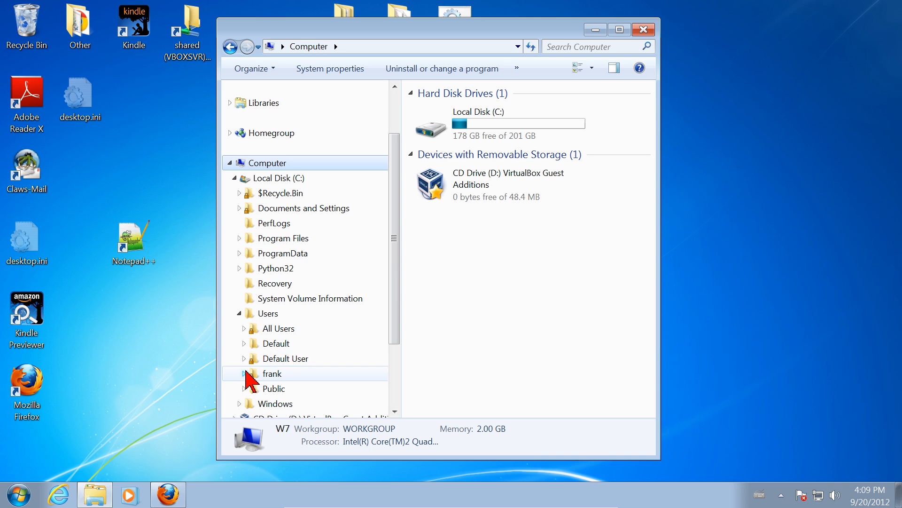
pyautogui.click(272, 374)
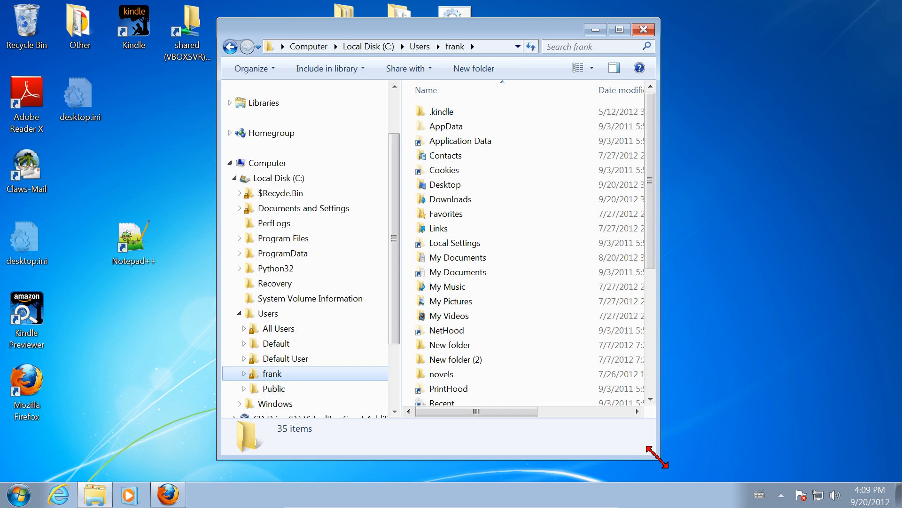
# Enlarge the home folder window, reverse its sorting by name, and return the list to ascending order.
pyautogui.moveTo(657, 458); pyautogui.dragTo(884, 484)
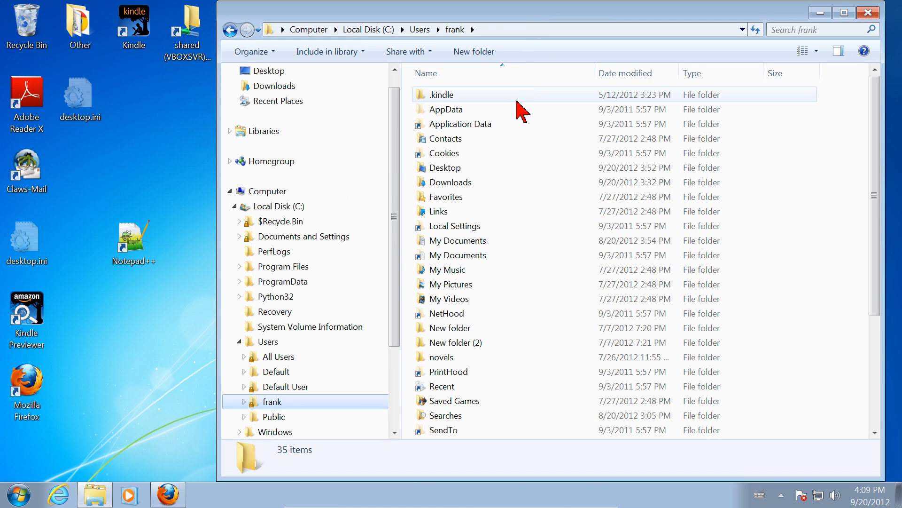
pyautogui.click(475, 77)
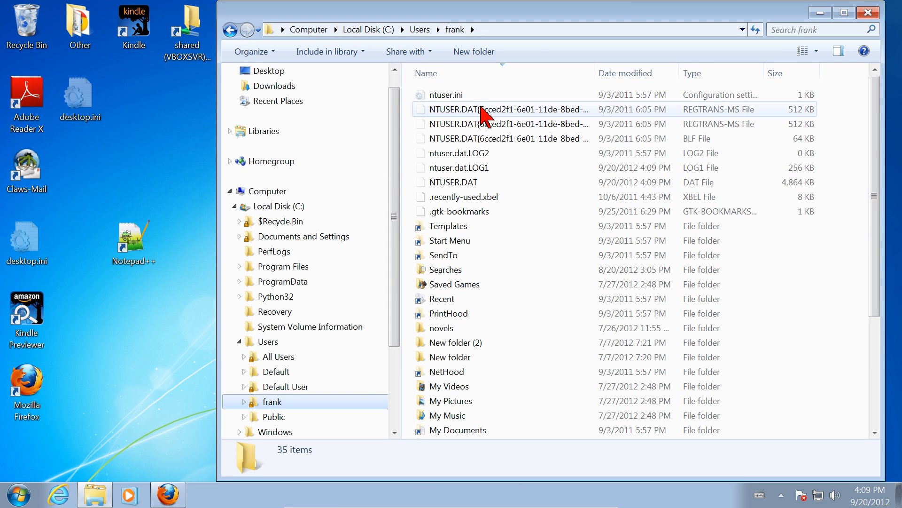
pyautogui.click(515, 74)
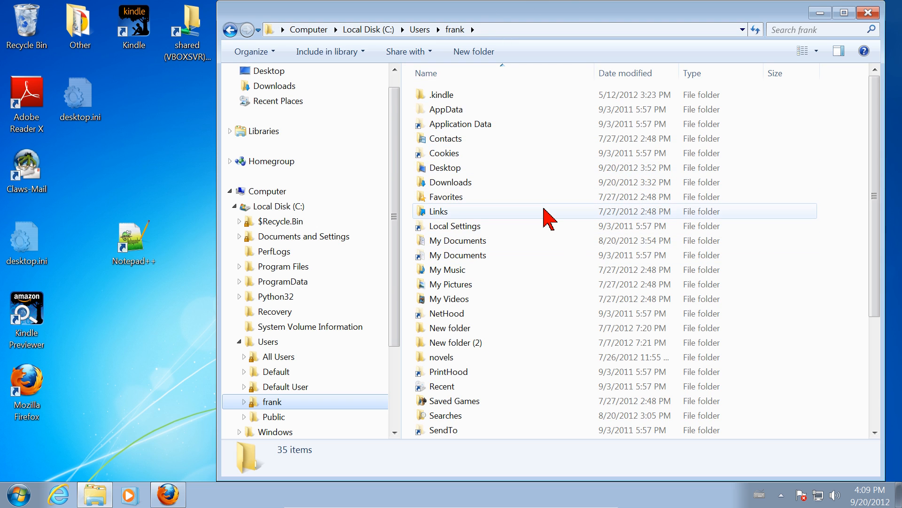
pyautogui.moveTo(544, 207)
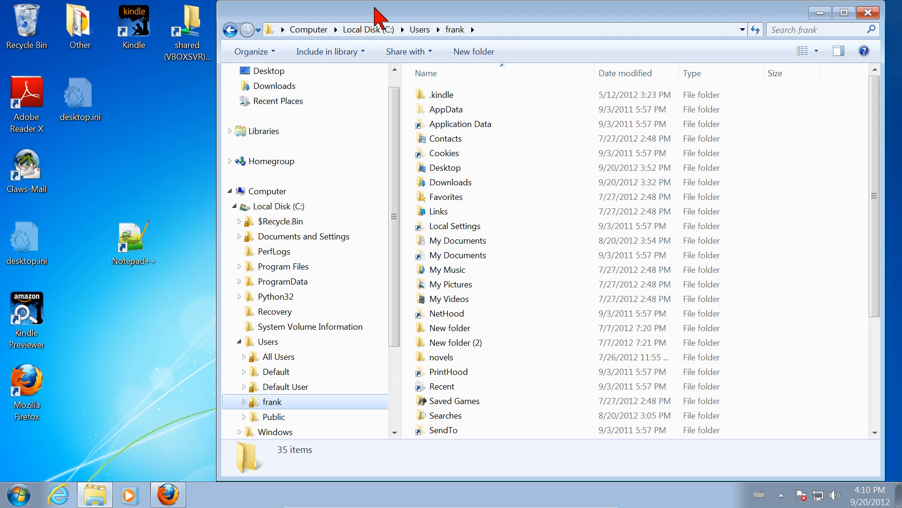
# Move the home folder window aside to expose the desktop, and select the manuscripts folder there.
pyautogui.moveTo(351, 13); pyautogui.dragTo(545, 35)
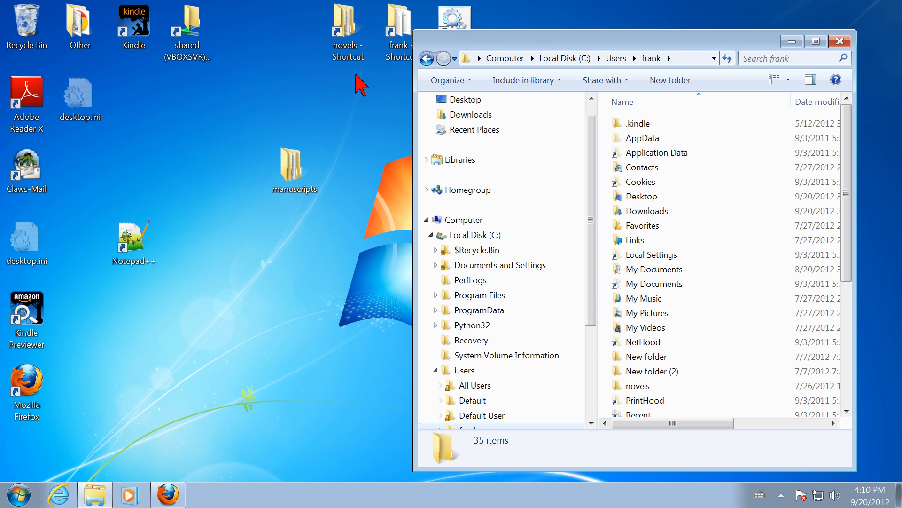
pyautogui.moveTo(715, 207)
pyautogui.click(288, 178)
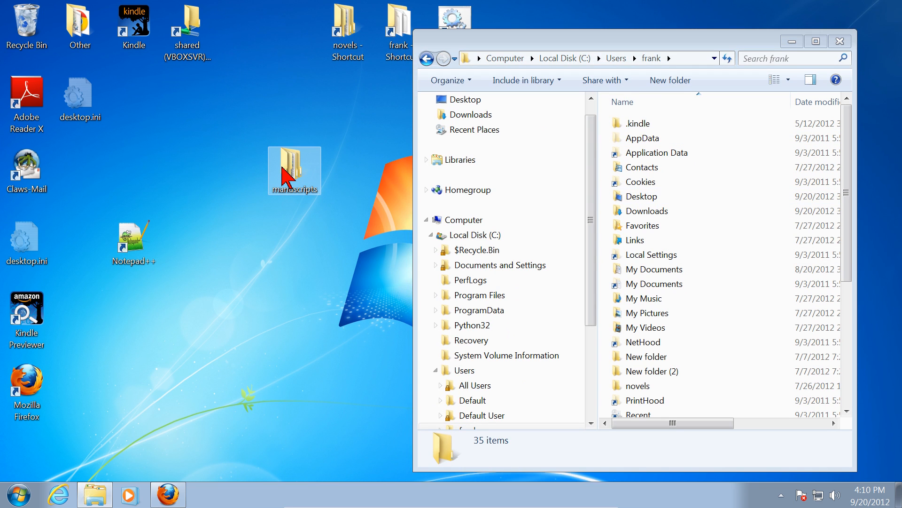
pyautogui.moveTo(282, 172); pyautogui.dragTo(278, 228)
pyautogui.rightClick(279, 227)
pyautogui.click(279, 217)
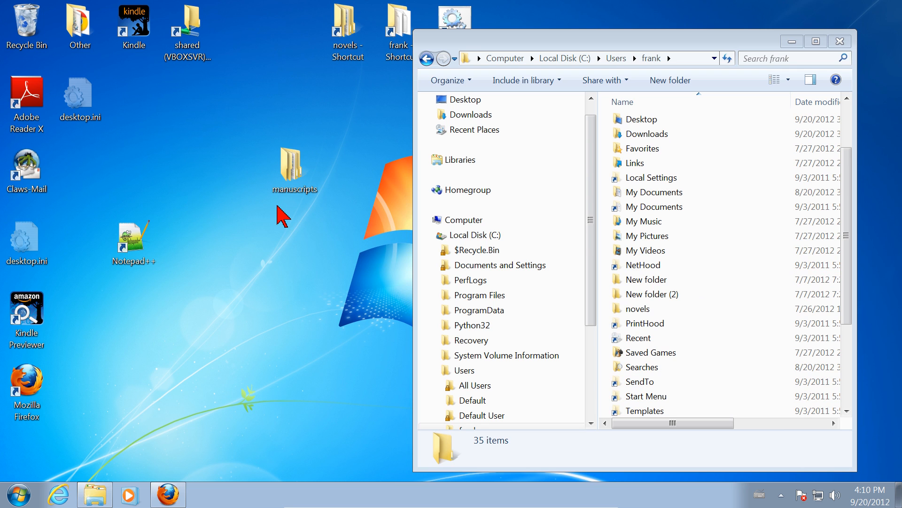
# Position the home folder window beside the desktop manuscripts folder and enlarge it, with the rest of its contents in view.
pyautogui.moveTo(585, 41); pyautogui.dragTo(481, 3)
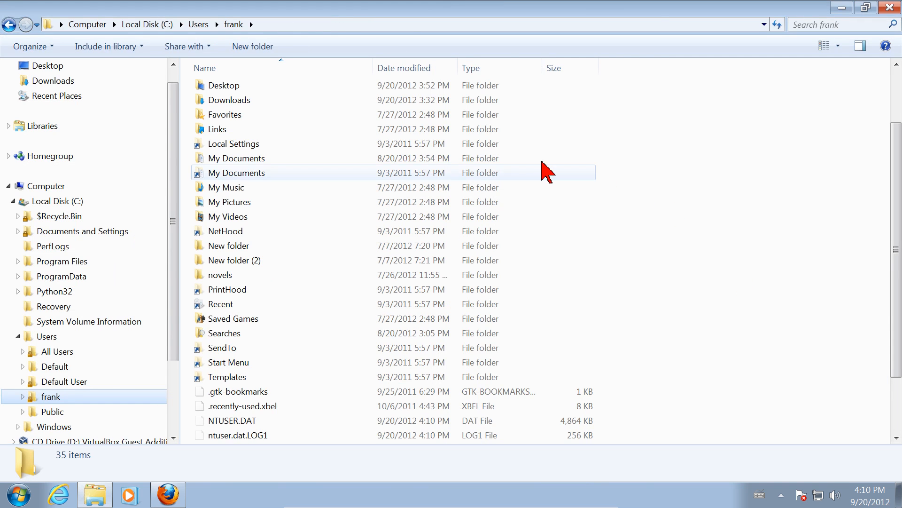
pyautogui.moveTo(596, 16); pyautogui.dragTo(569, 19)
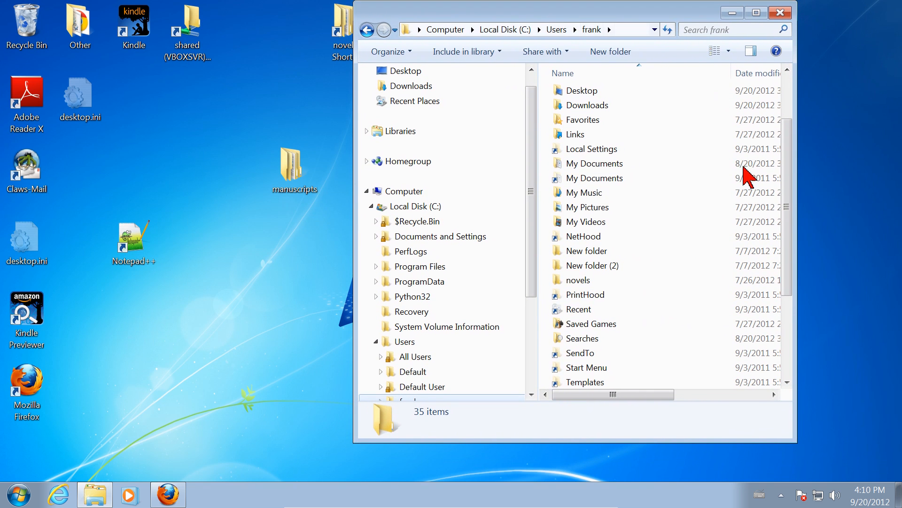
pyautogui.moveTo(783, 188); pyautogui.dragTo(780, 303)
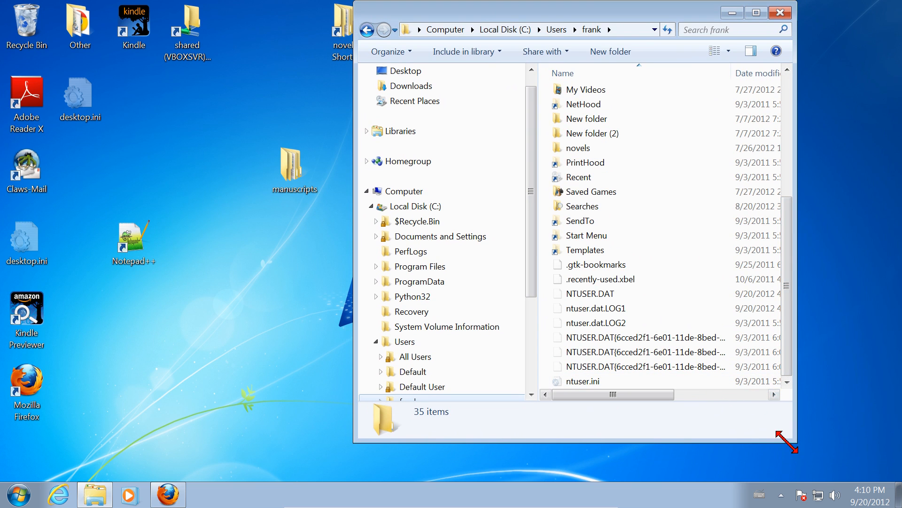
pyautogui.moveTo(788, 439); pyautogui.dragTo(843, 465)
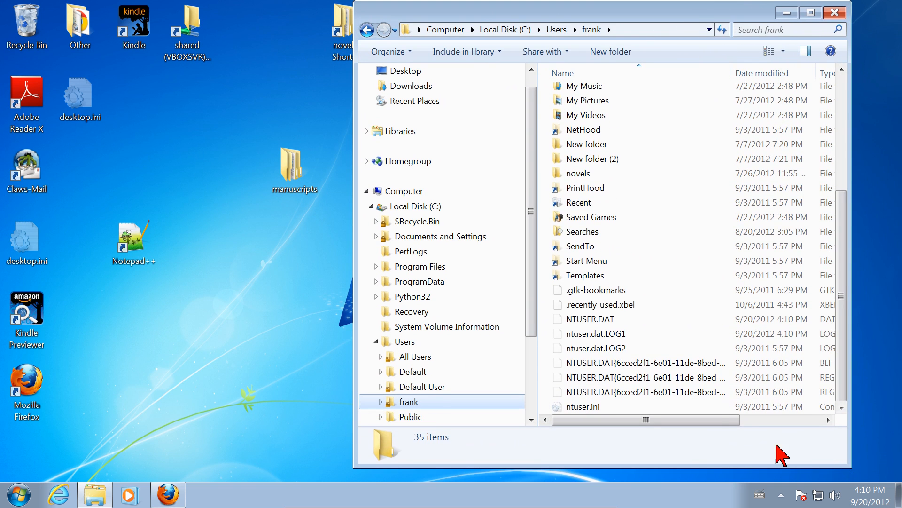
# Move the manuscripts folder from the desktop into the home folder.
pyautogui.click(283, 163)
pyautogui.moveTo(282, 164); pyautogui.dragTo(639, 404)
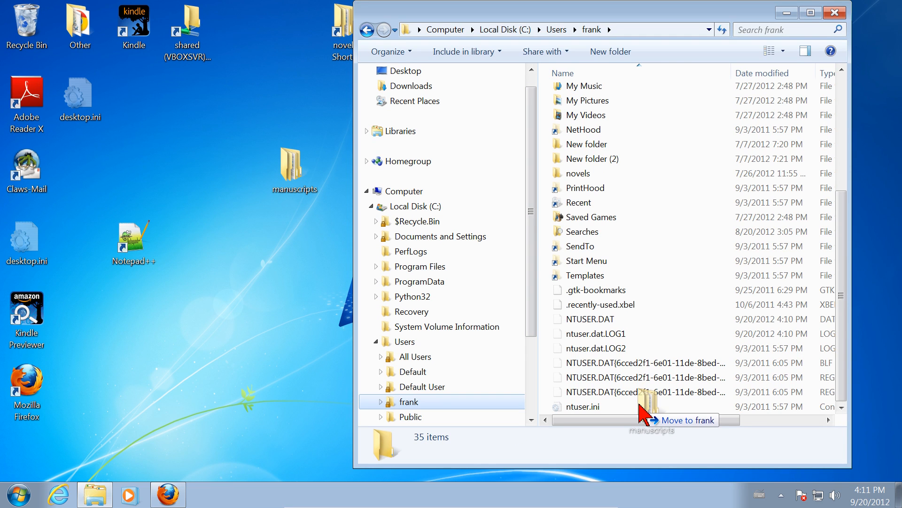
pyautogui.moveTo(639, 405)
pyautogui.mouseDown()
pyautogui.moveTo(573, 271)
pyautogui.moveTo(571, 159)
pyautogui.moveTo(584, 82)
pyautogui.moveTo(571, 141)
pyautogui.moveTo(568, 134)
pyautogui.moveTo(667, 368)
pyautogui.moveTo(645, 363)
pyautogui.moveTo(636, 333)
pyautogui.moveTo(647, 408)
pyautogui.mouseUp()
pyautogui.moveTo(647, 407); pyautogui.dragTo(647, 399)
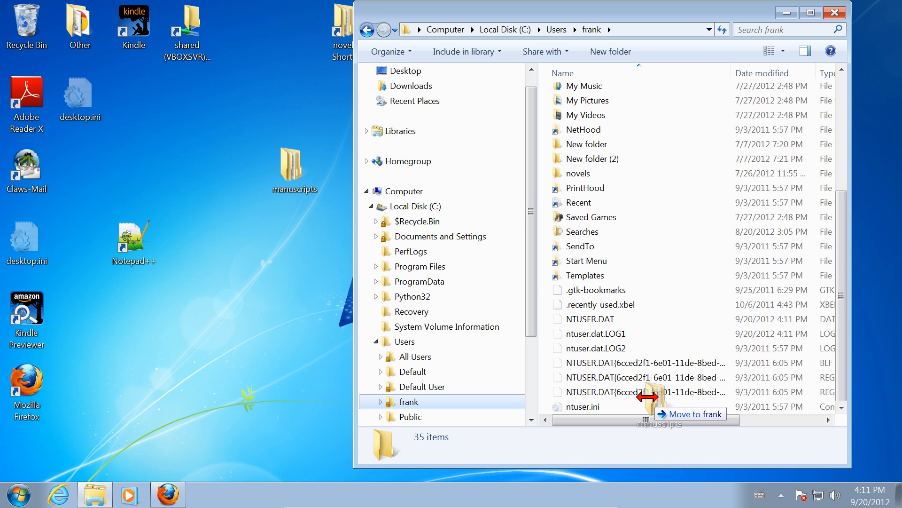
pyautogui.moveTo(647, 399); pyautogui.dragTo(648, 398)
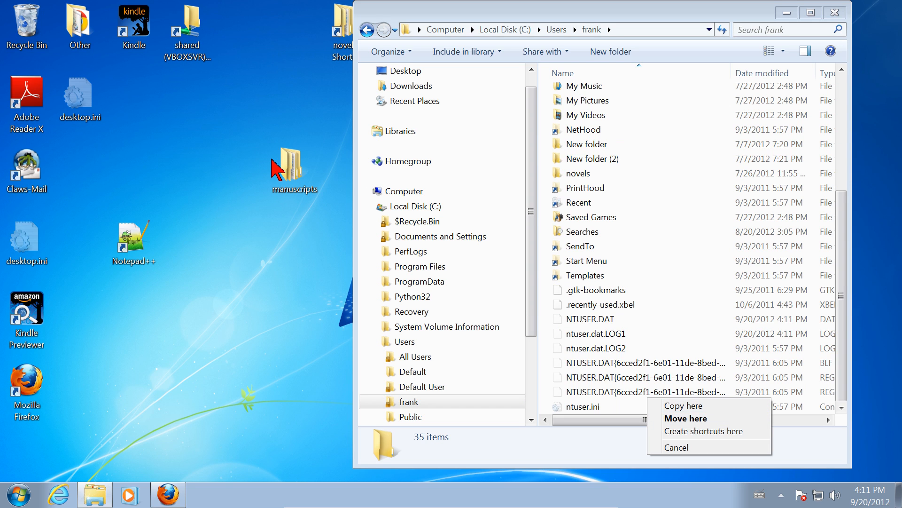
pyautogui.click(675, 419)
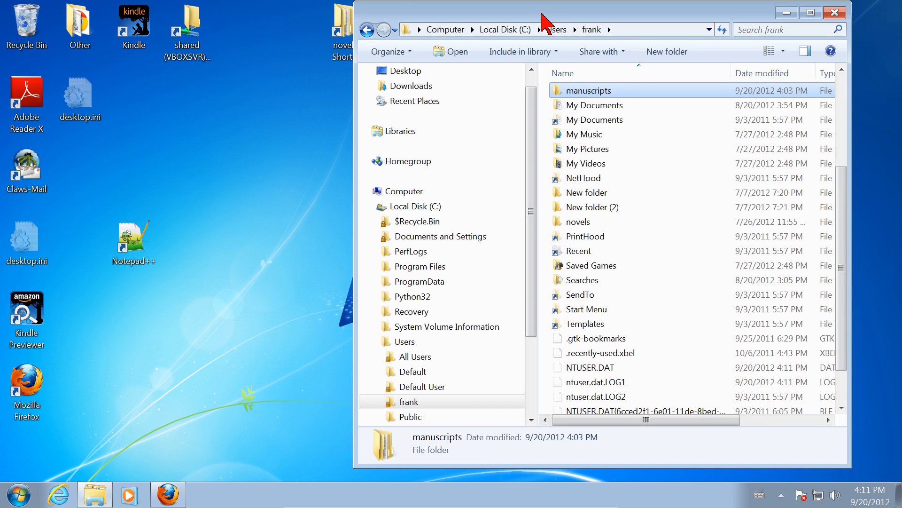
# Reposition the home folder window and widen it to show the Type and Size columns alongside the manuscripts folder.
pyautogui.moveTo(540, 14); pyautogui.dragTo(674, 84)
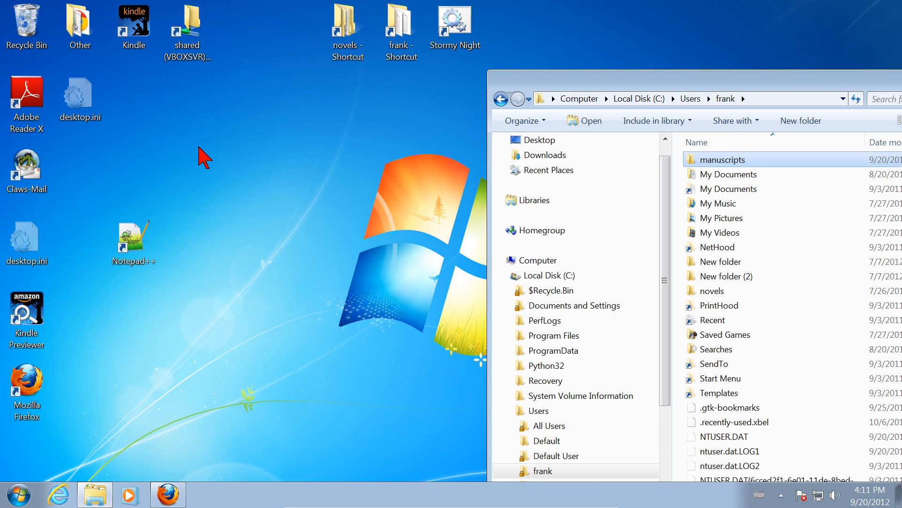
pyautogui.moveTo(630, 77); pyautogui.dragTo(333, 23)
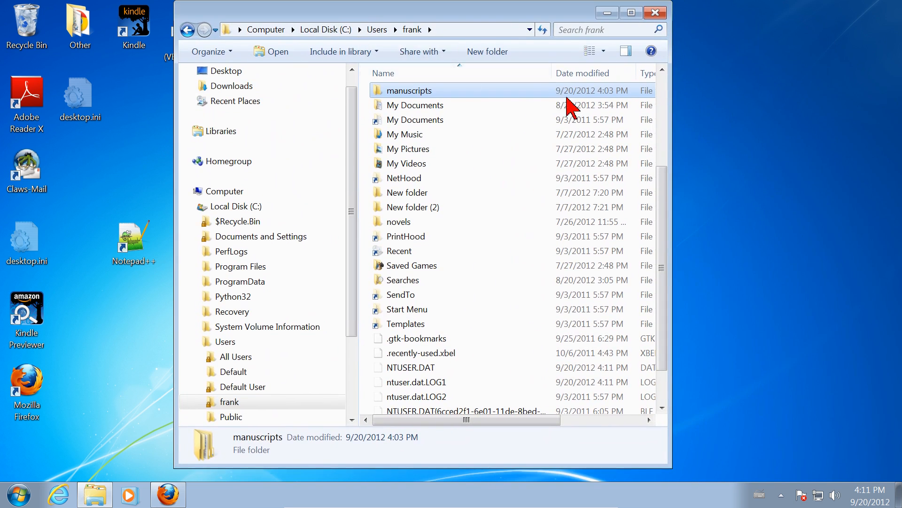
pyautogui.scroll(1, 579, 94)
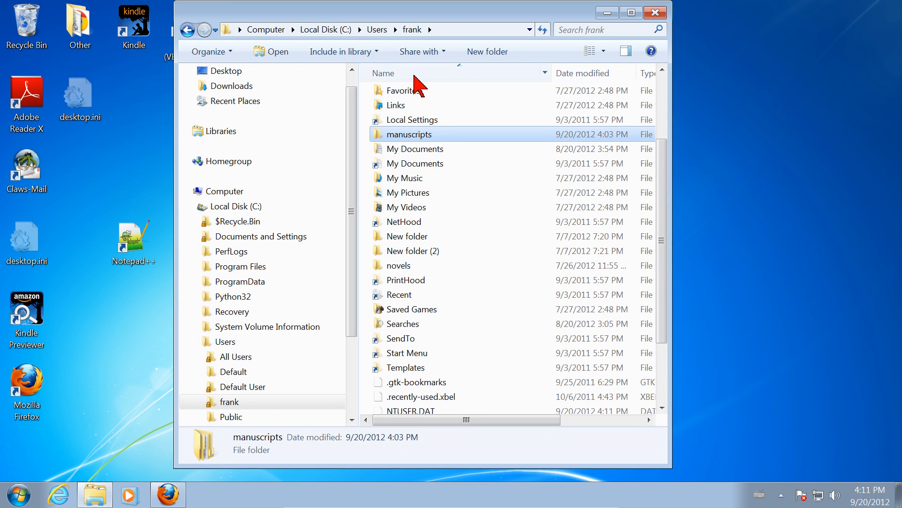
pyautogui.moveTo(672, 176); pyautogui.dragTo(856, 164)
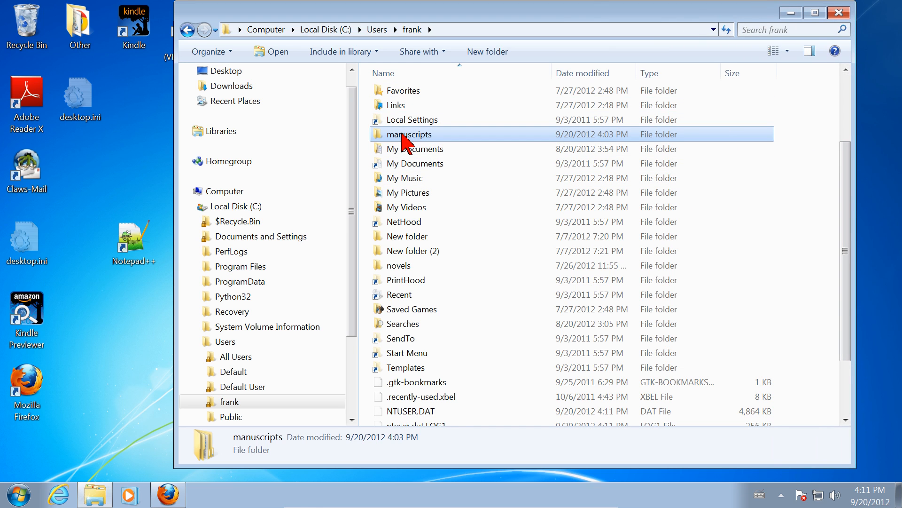
pyautogui.moveTo(402, 137)
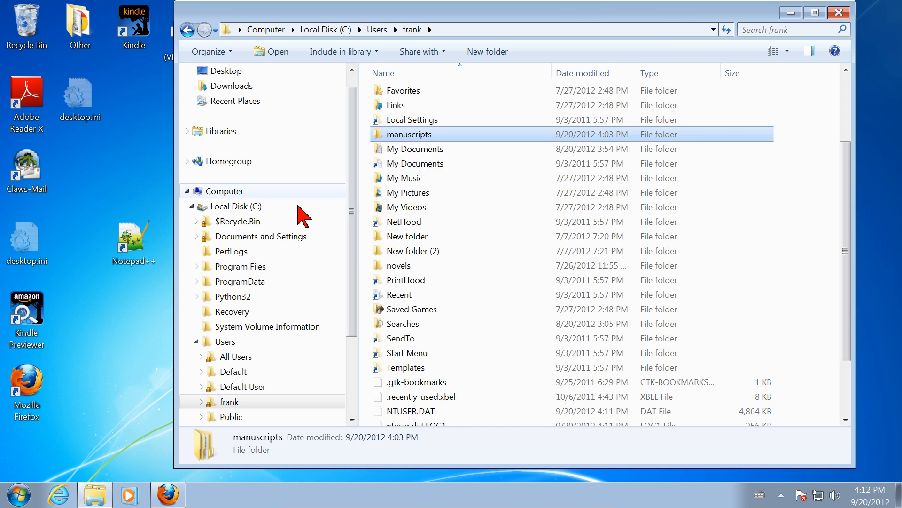
# Expand the home folder in the folder tree and open the manuscripts folder inside it.
pyautogui.scroll(-2, 295, 238)
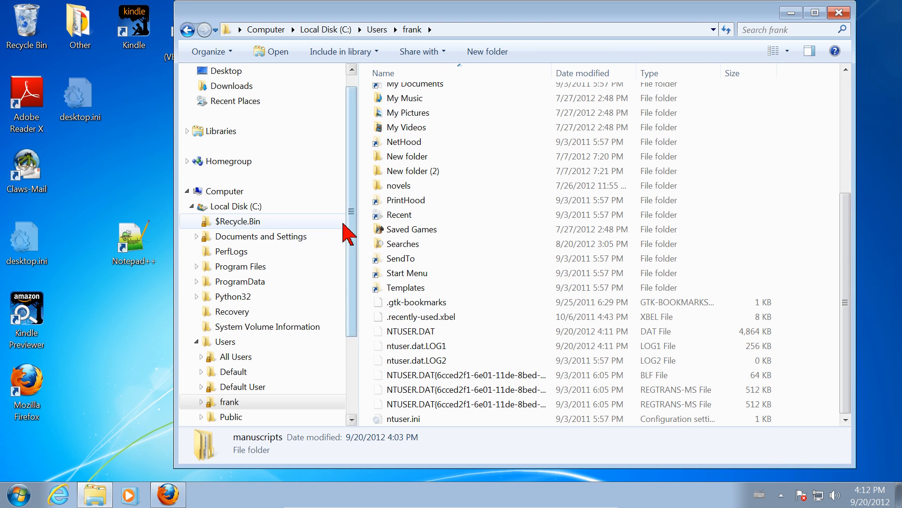
pyautogui.moveTo(349, 211); pyautogui.dragTo(347, 295)
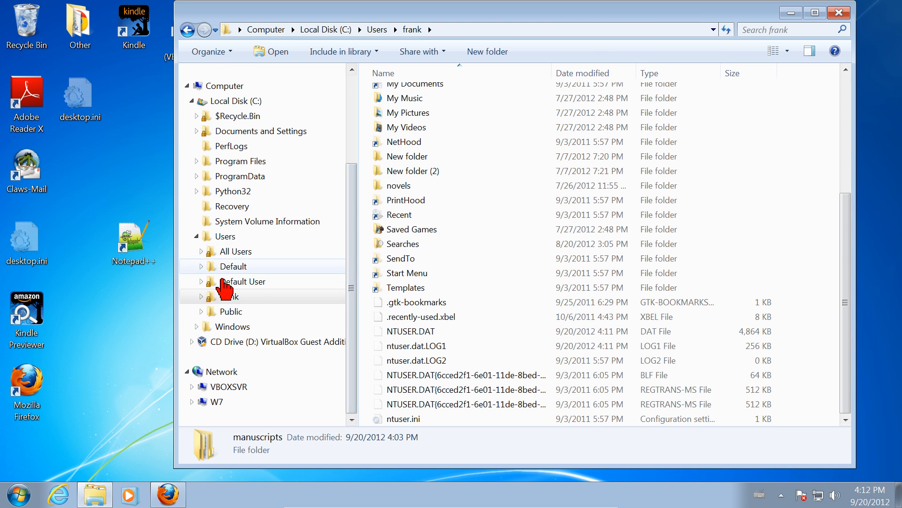
pyautogui.click(200, 296)
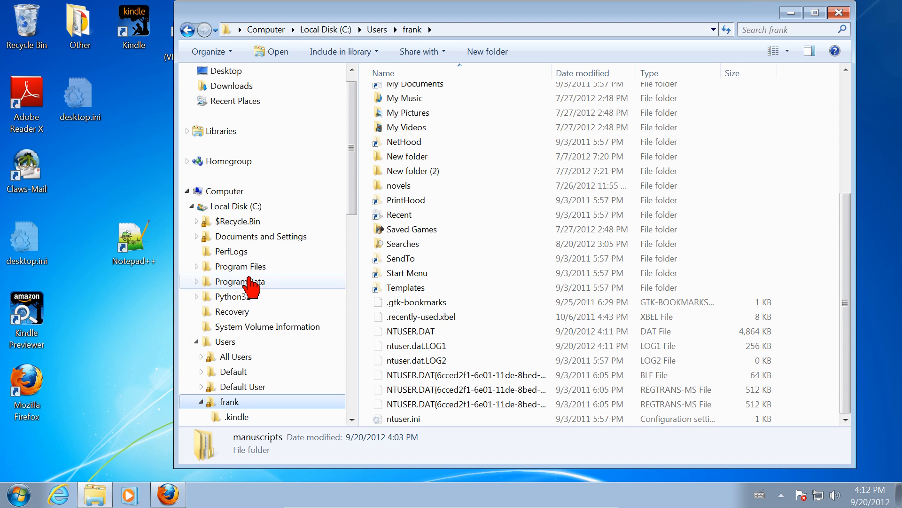
pyautogui.scroll(-4, 251, 288)
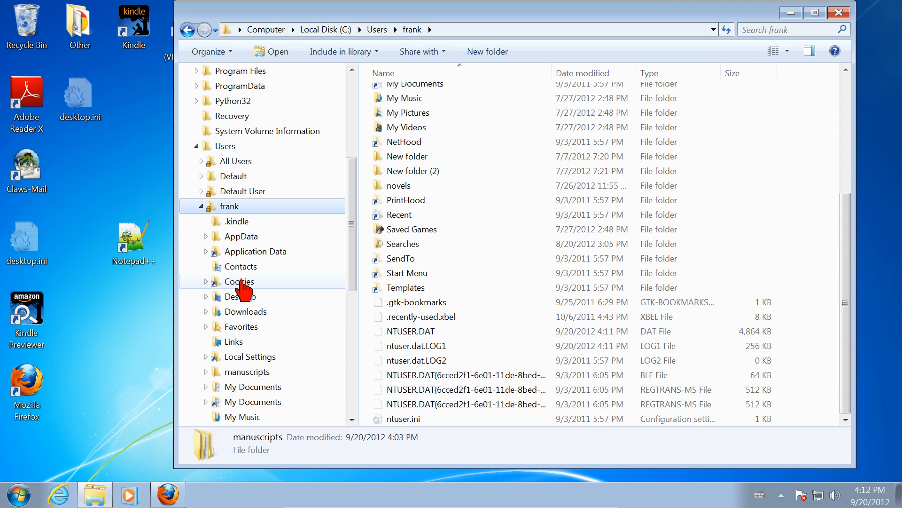
pyautogui.click(231, 377)
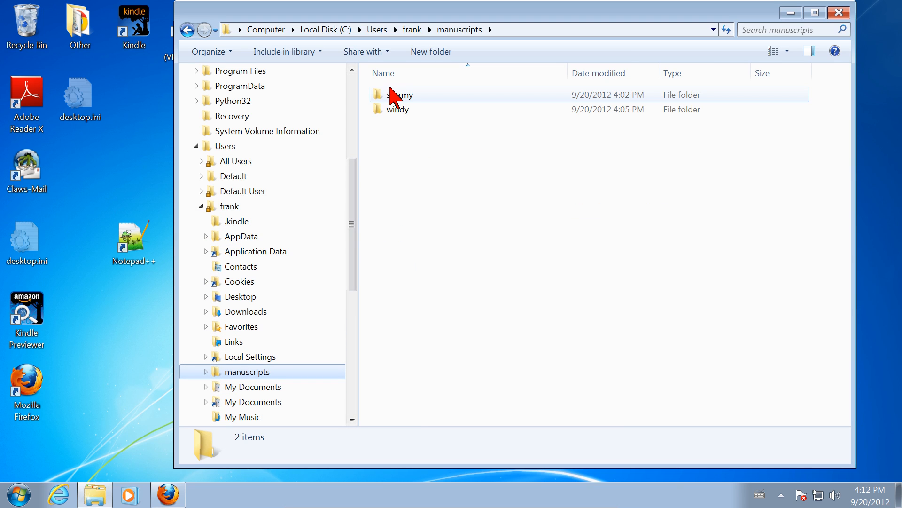
# Expand manuscripts in the folder tree and examine the contents of its windy and stormy subfolders.
pyautogui.click(206, 372)
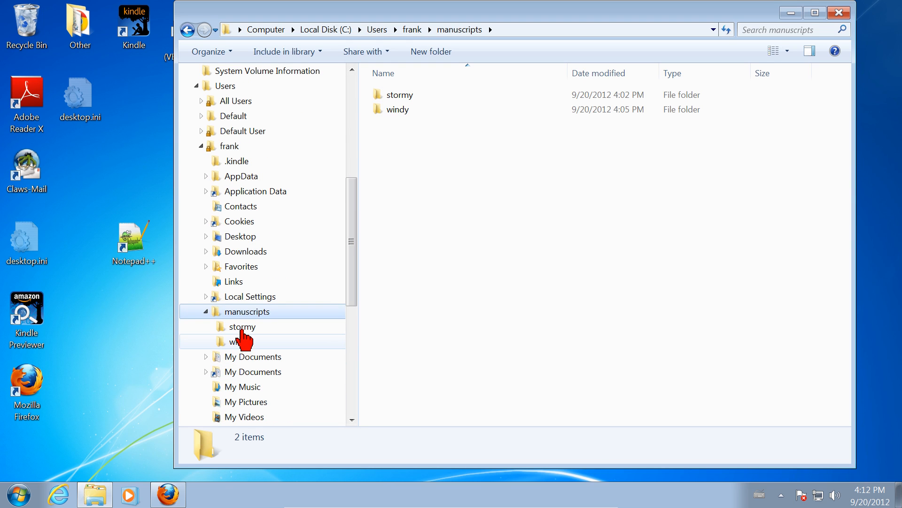
pyautogui.click(244, 340)
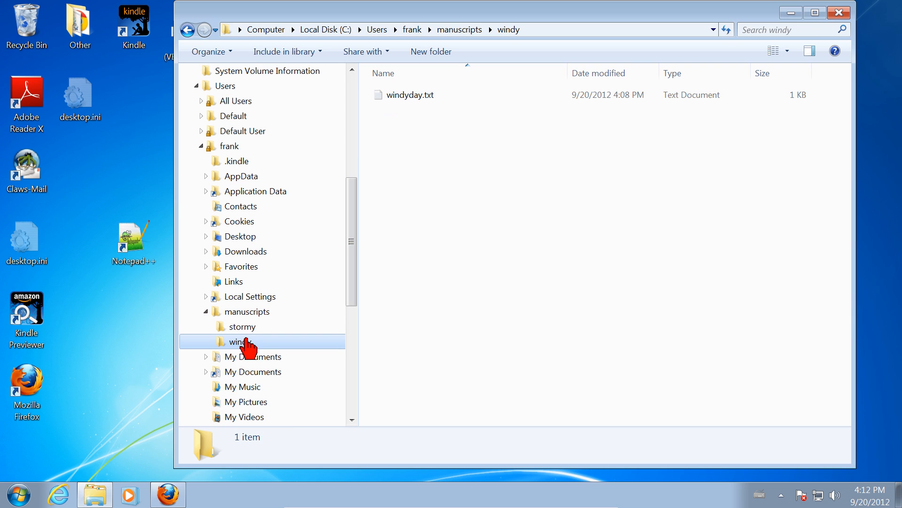
pyautogui.click(228, 312)
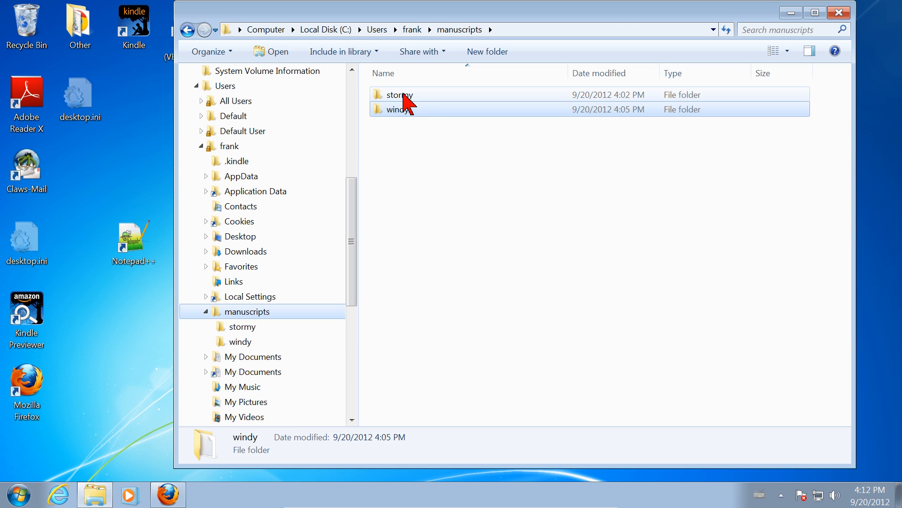
pyautogui.doubleClick(403, 95)
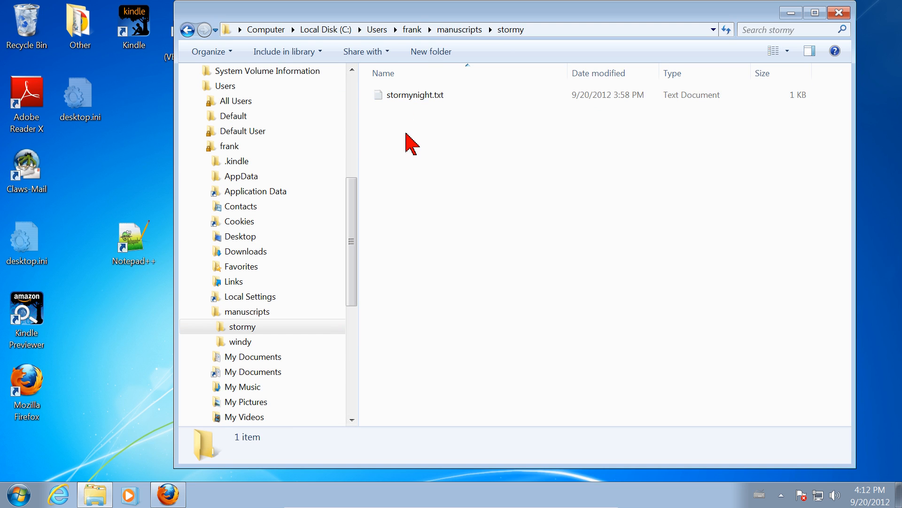
# Shift the folder window to expose some desktop, return to the manuscripts folder, and collapse its branch in the tree.
pyautogui.moveTo(414, 12); pyautogui.dragTo(402, 48)
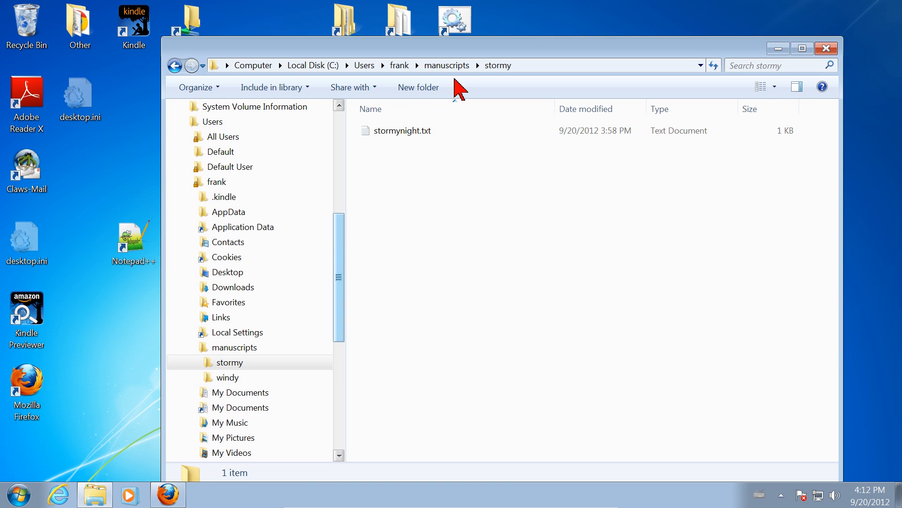
pyautogui.moveTo(482, 45); pyautogui.dragTo(519, 29)
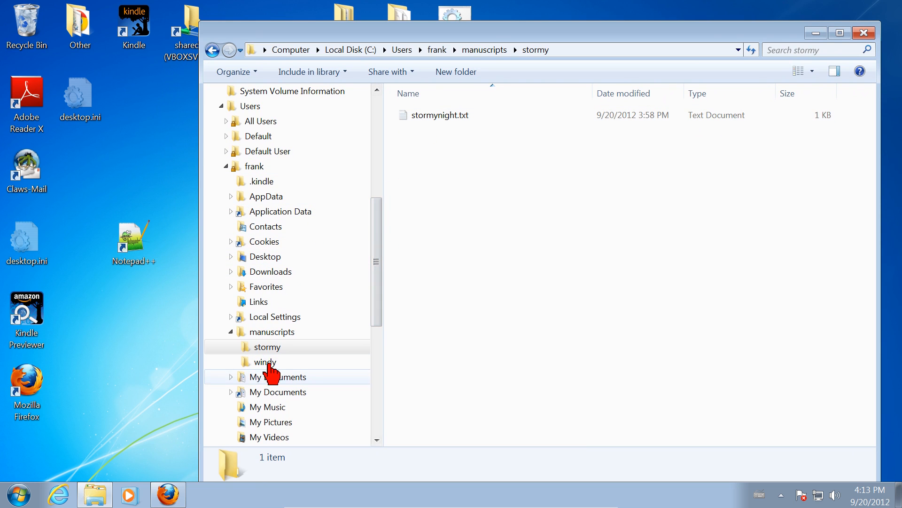
pyautogui.click(252, 331)
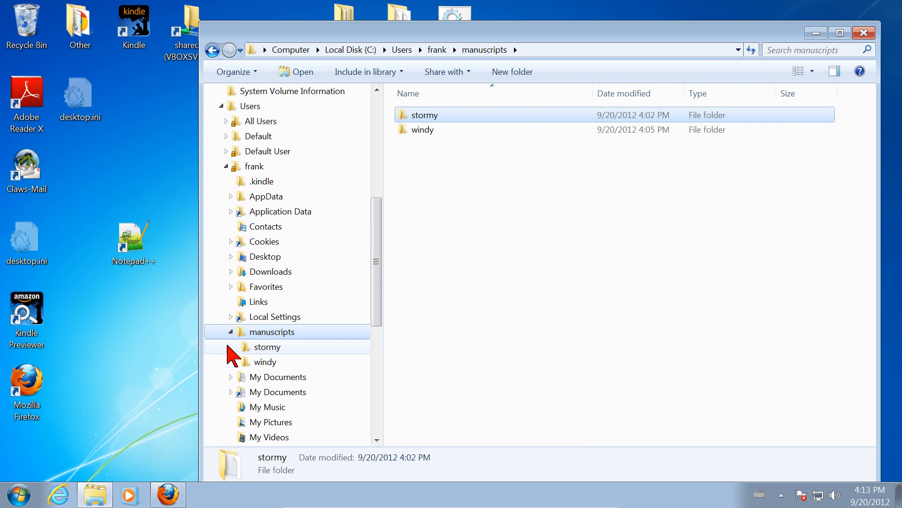
pyautogui.click(229, 332)
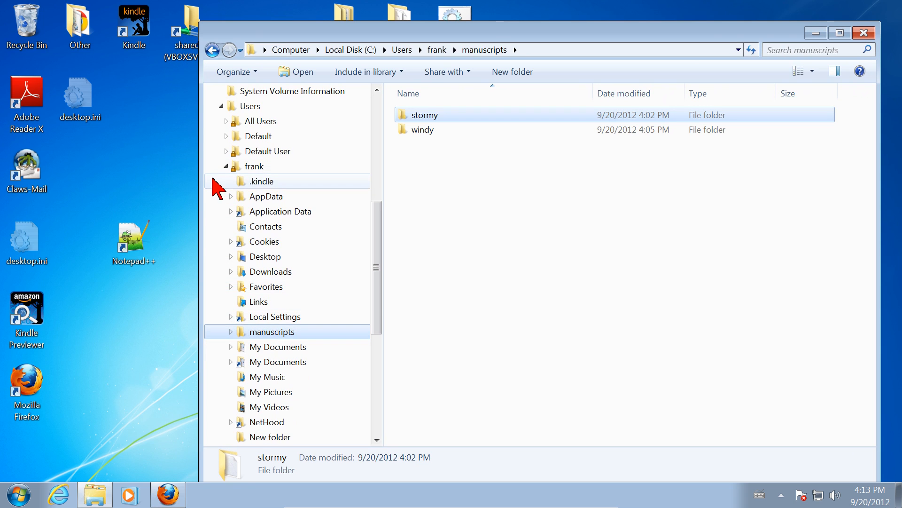
# Collapse and re-expand the home folder in the tree, and create a desktop shortcut to its manuscripts folder.
pyautogui.click(225, 166)
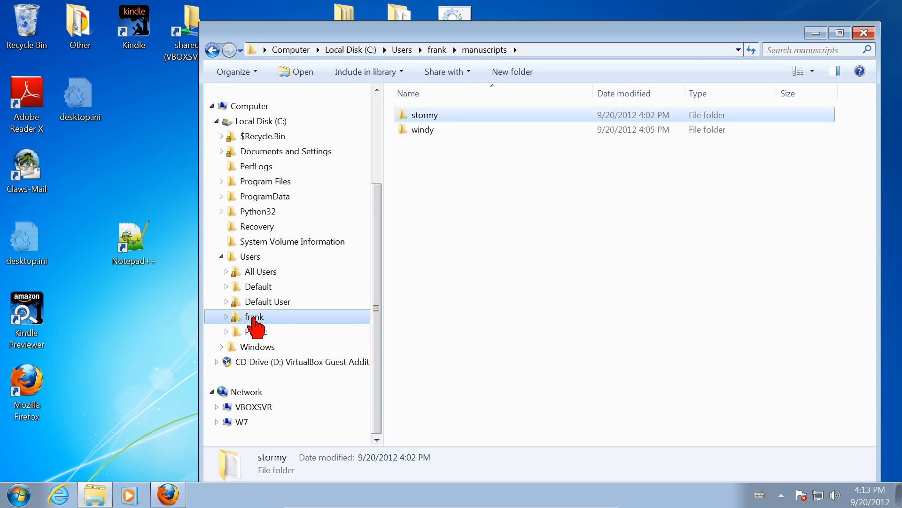
pyautogui.click(225, 317)
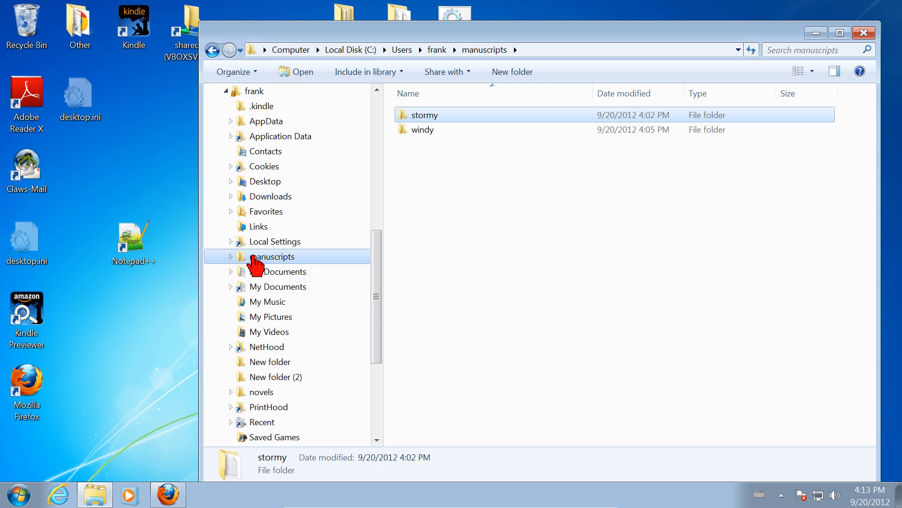
pyautogui.moveTo(254, 260); pyautogui.dragTo(120, 343)
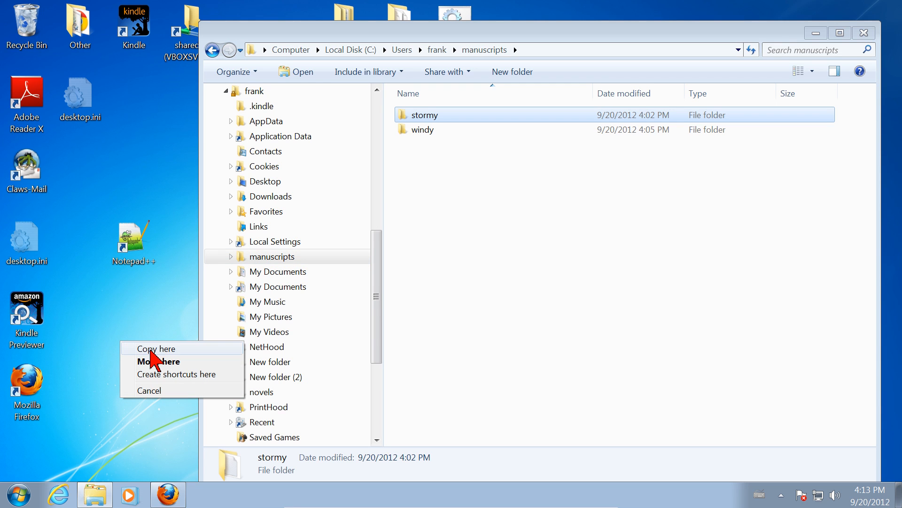
pyautogui.click(162, 374)
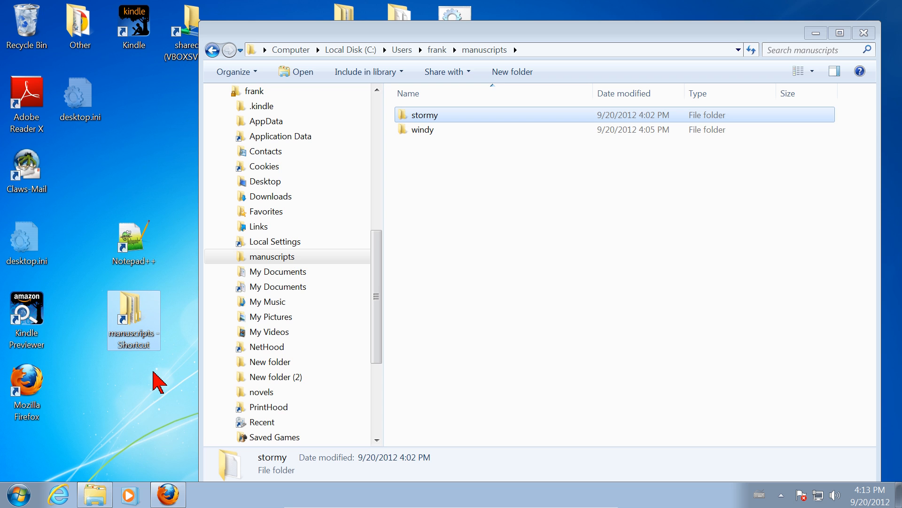
# Close the manuscripts folder window and move the manuscripts shortcut to the desktop spot beneath the Kindle icon.
pyautogui.moveTo(251, 27); pyautogui.dragTo(499, 34)
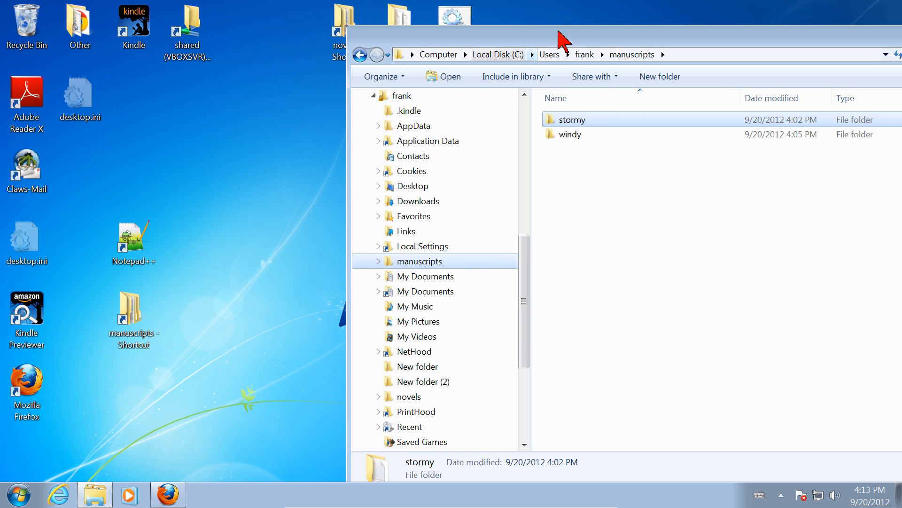
pyautogui.moveTo(560, 37); pyautogui.dragTo(343, 21)
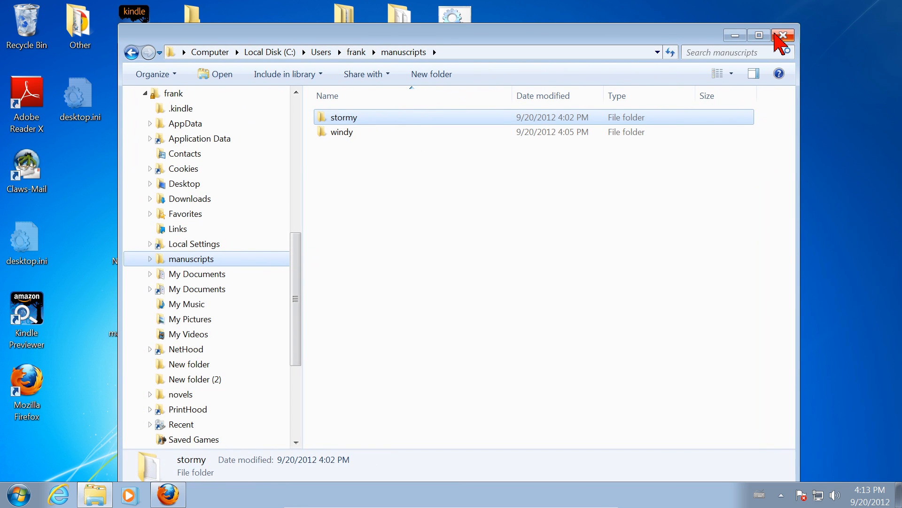
pyautogui.click(776, 36)
pyautogui.moveTo(130, 308); pyautogui.dragTo(146, 133)
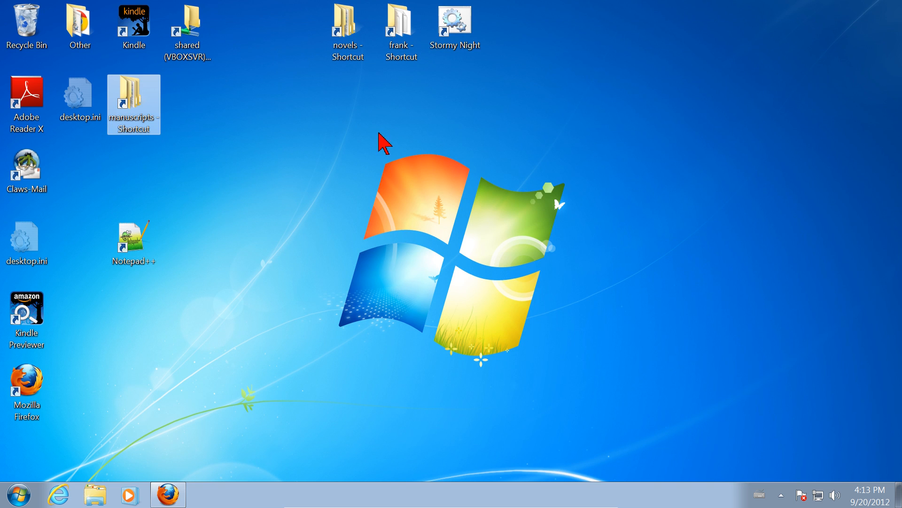
# Open the manuscripts folder through its desktop shortcut, and open the stormy subfolder.
pyautogui.doubleClick(136, 98)
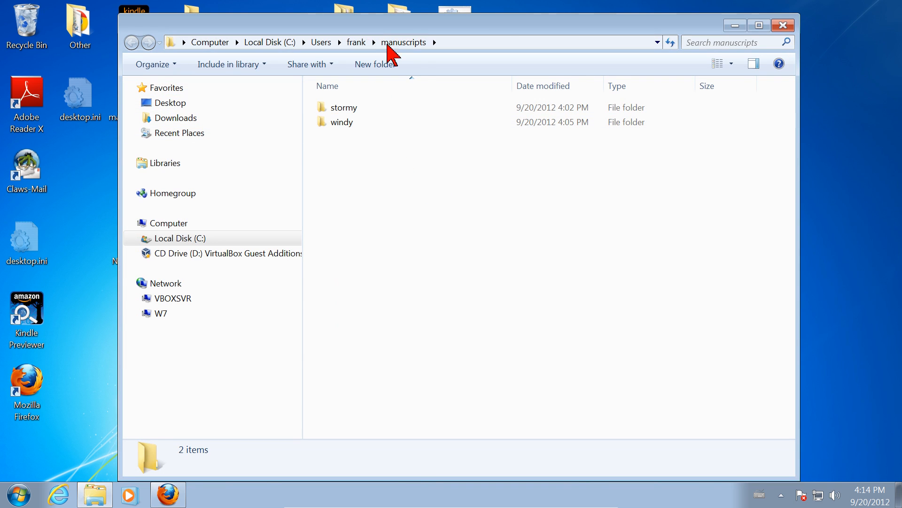
pyautogui.doubleClick(340, 109)
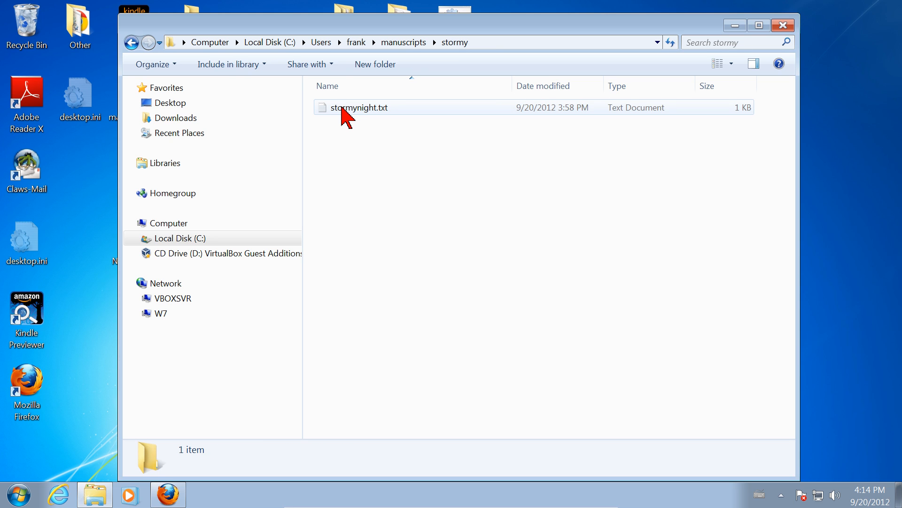